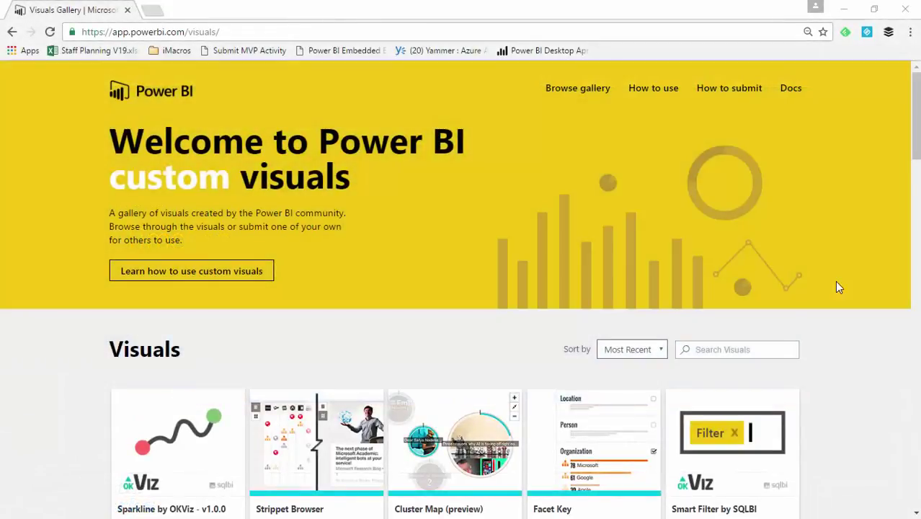
- Find the Timeline visual in the Power BI custom visuals gallery and view its details
scroll(836, 287, "down", 7)
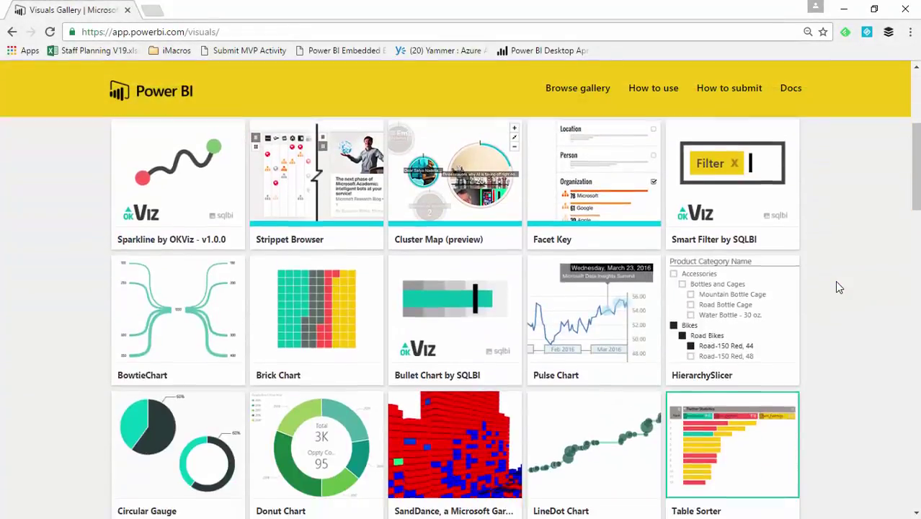
scroll(838, 286, "down", 9)
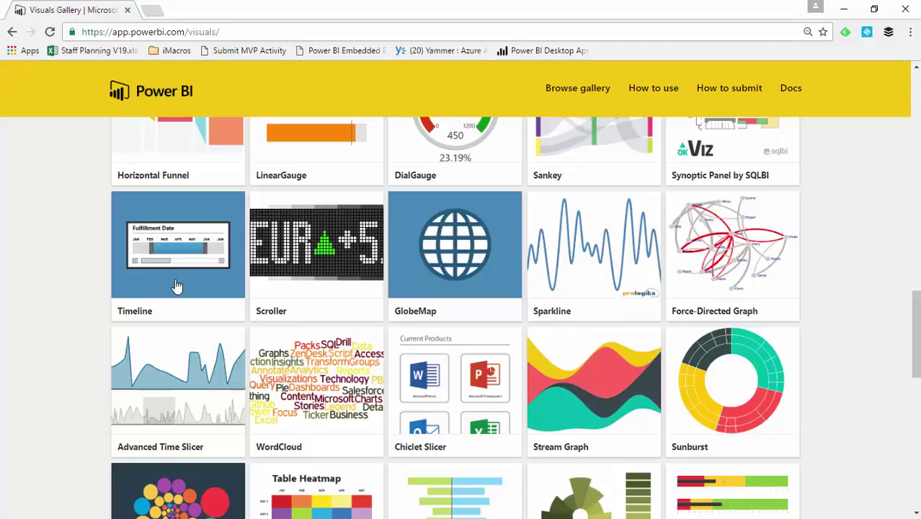
left_click(182, 281)
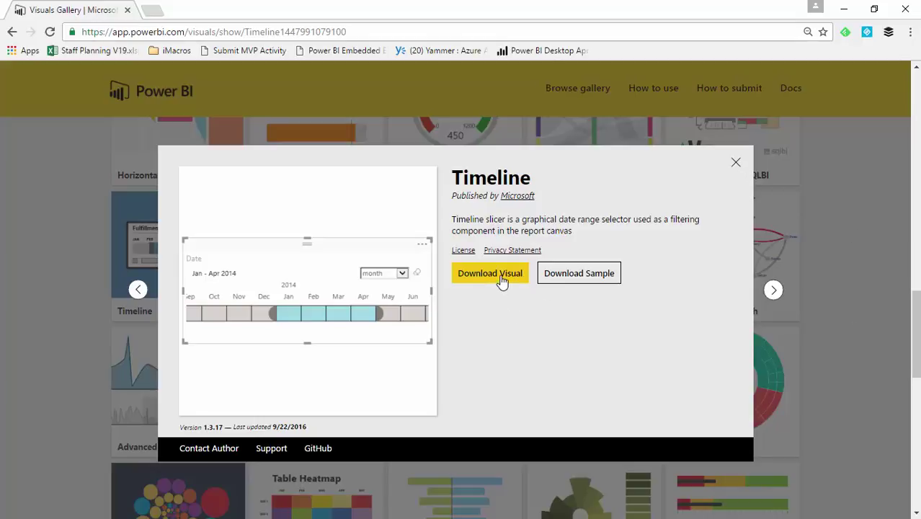
left_click(736, 164)
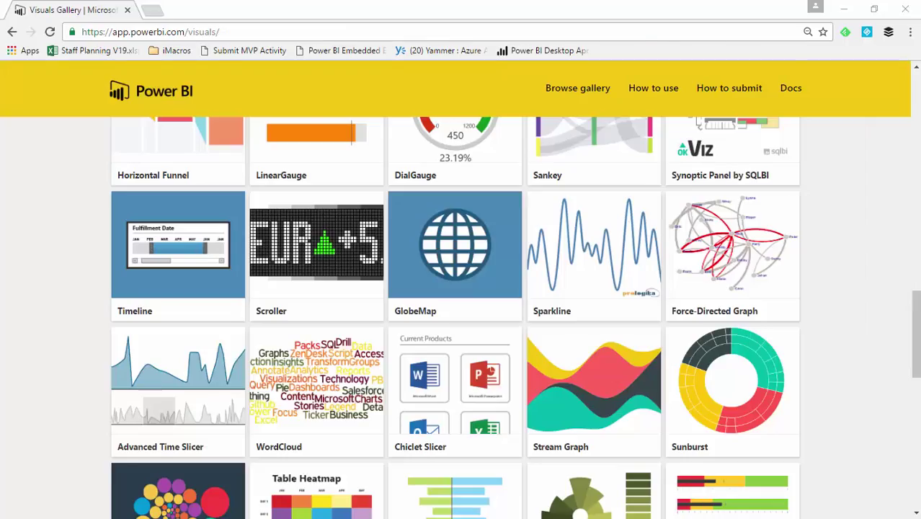
- Switch to Power BI Desktop and load the Daily Prices sheet from the Excel workbook Gold Prices.xlsx in the Data folder
key("alt+Tab")
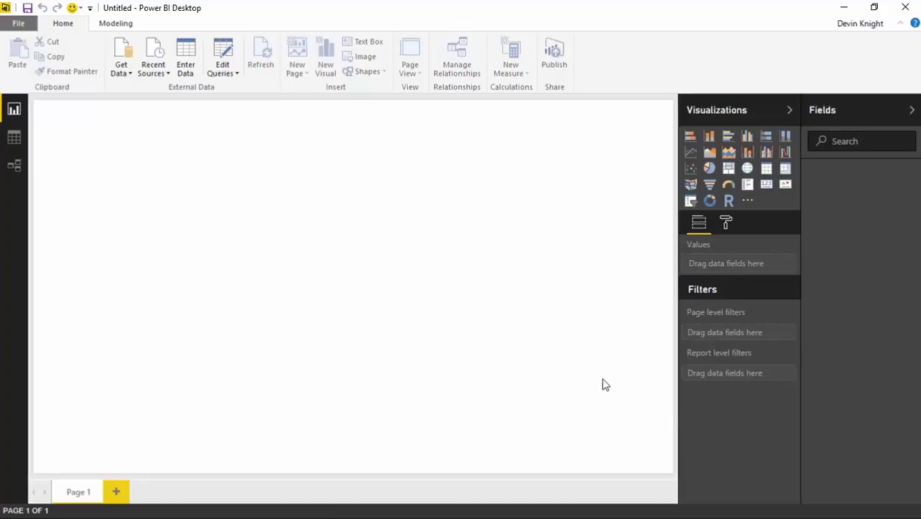
left_click(126, 74)
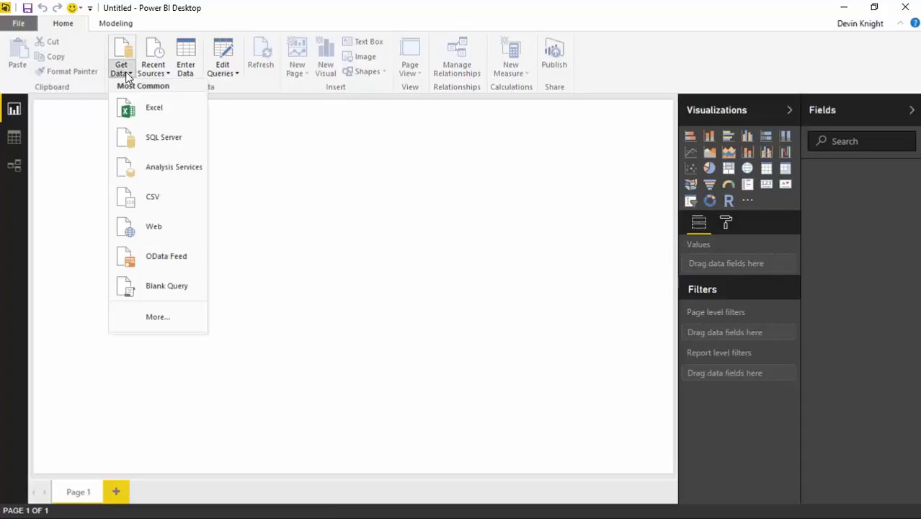
left_click(178, 113)
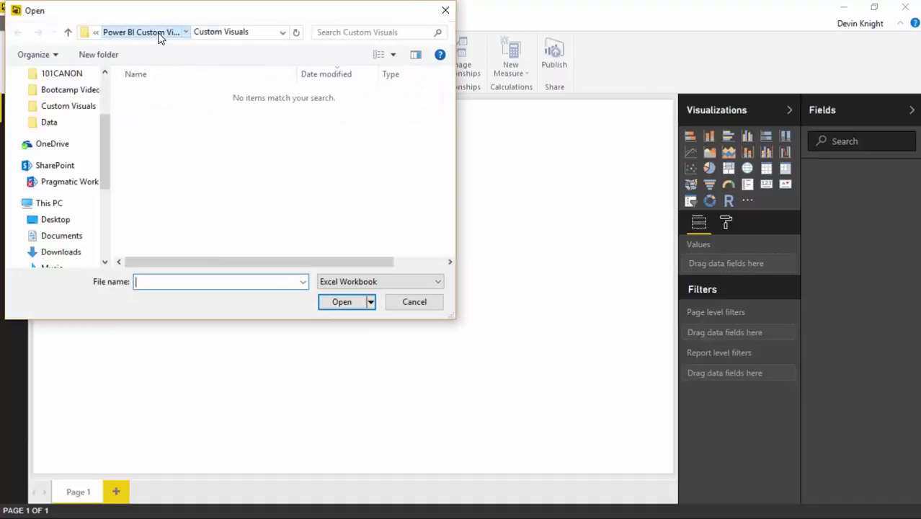
left_click(160, 33)
double_click(177, 108)
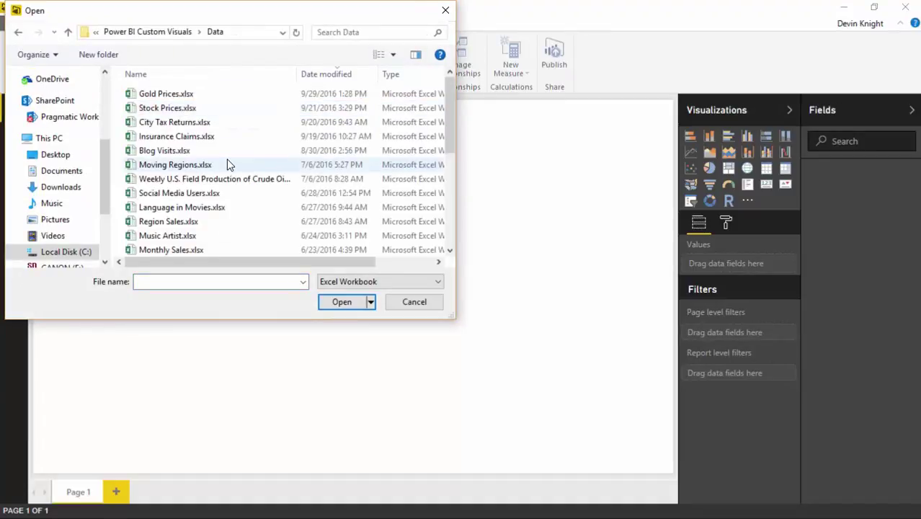
left_click(181, 97)
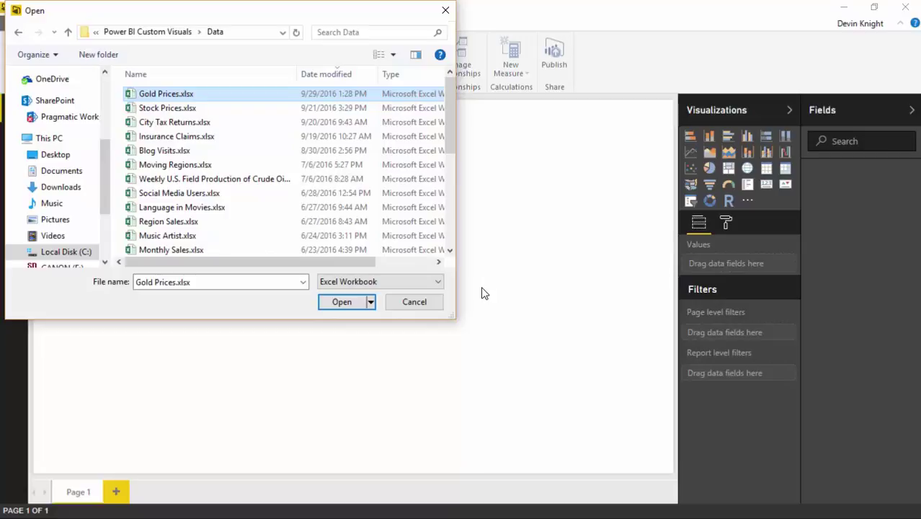
left_click(341, 302)
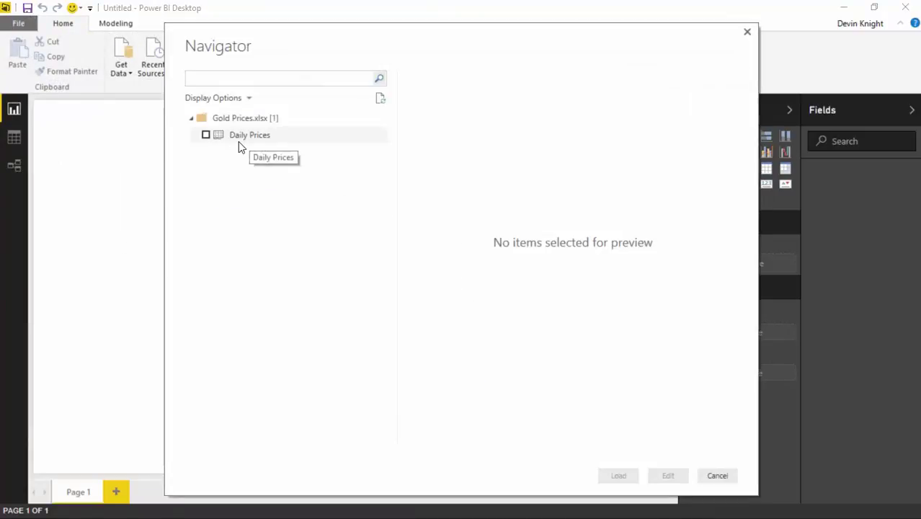
left_click(206, 136)
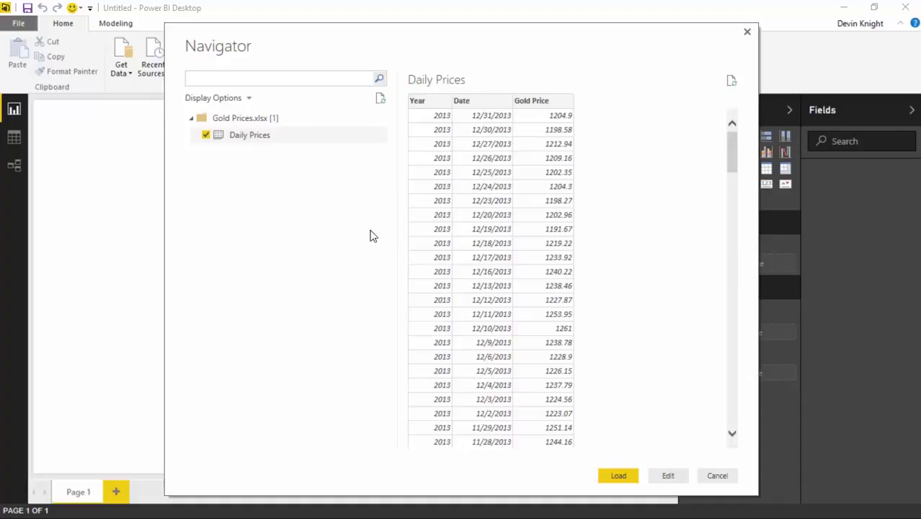
left_click(624, 477)
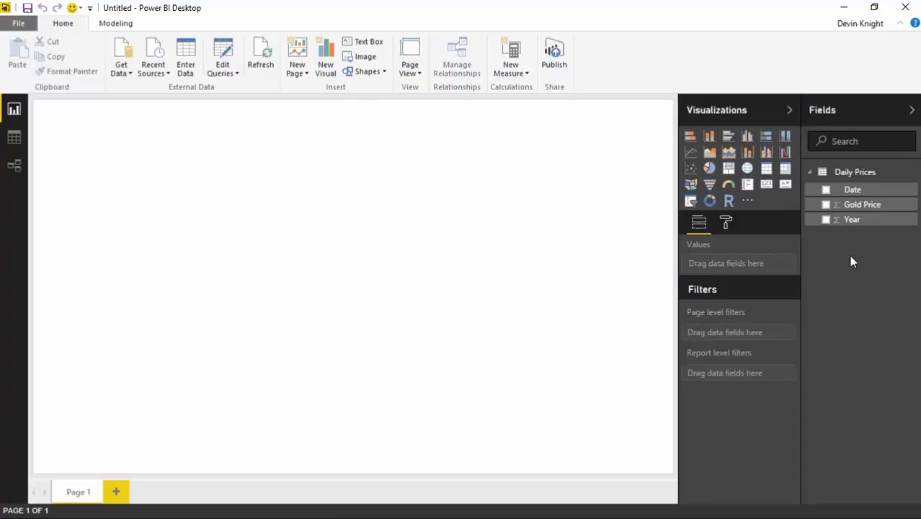
- Set the default summarization of the Year field to Do Not Summarize
left_click(865, 221)
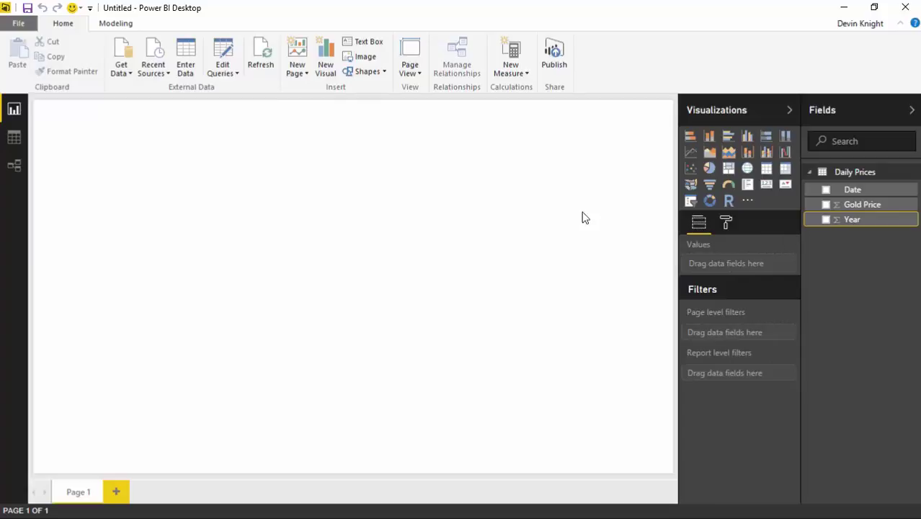
left_click(124, 23)
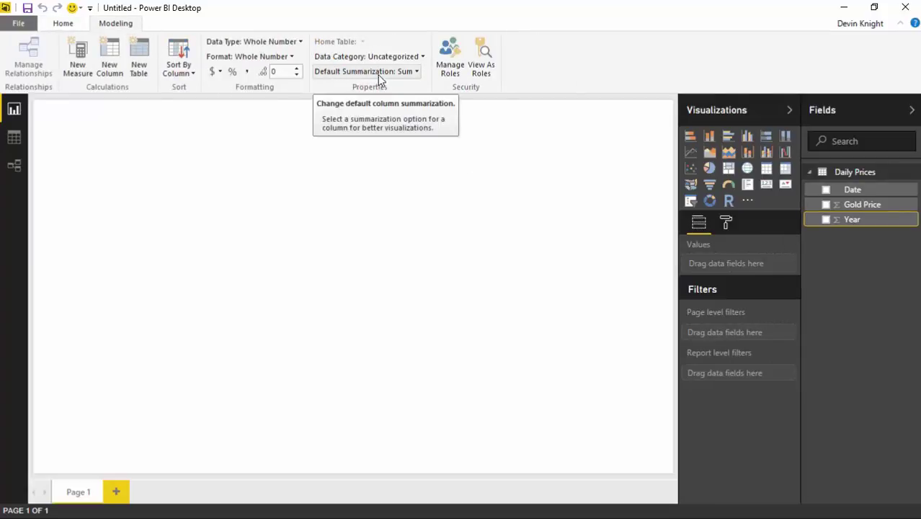
left_click(416, 72)
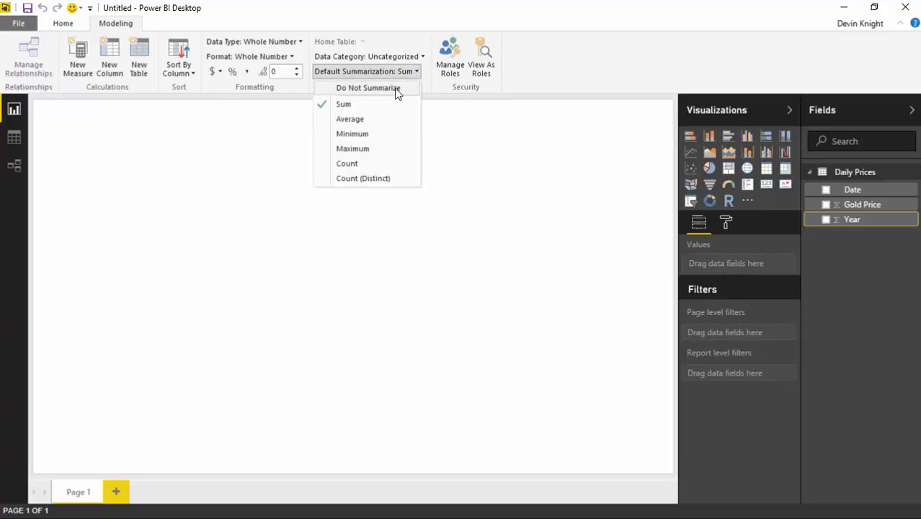
left_click(395, 89)
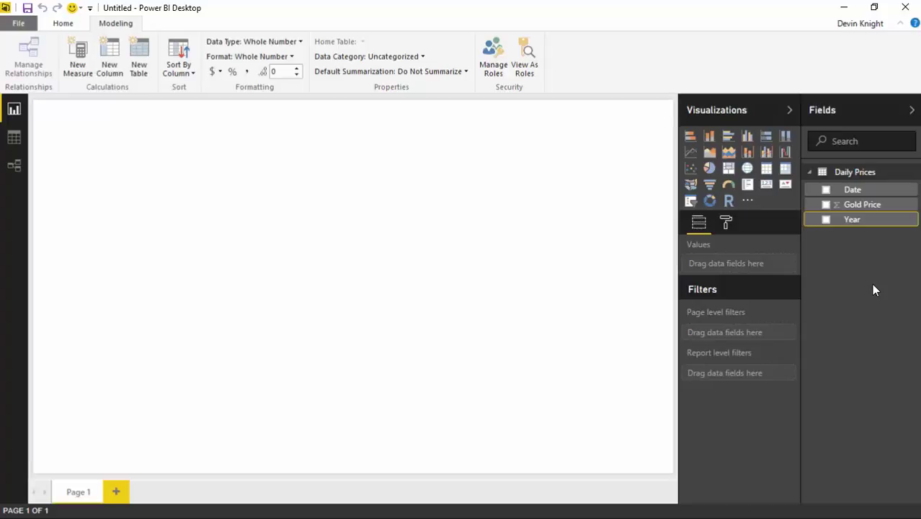
- Add a line chart and stretch it across the full width of the report page's lower part
left_click(691, 153)
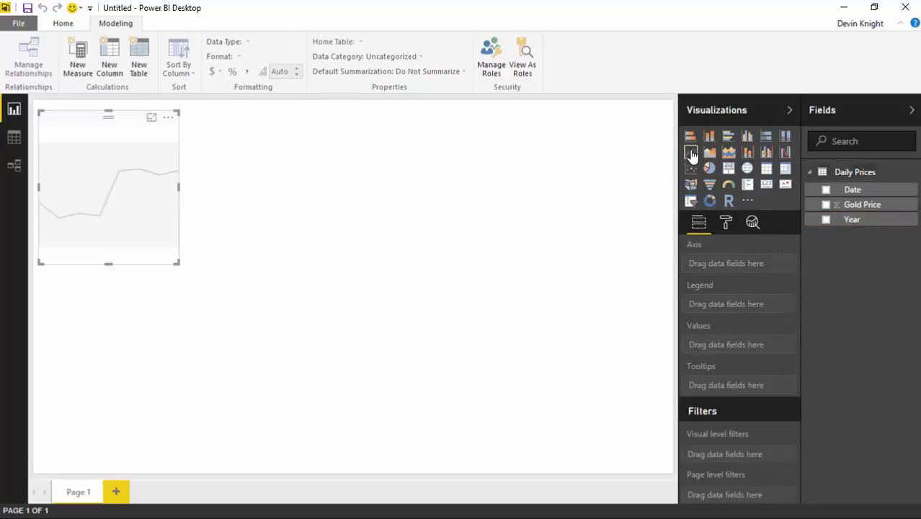
left_click_drag(94, 119, 85, 344)
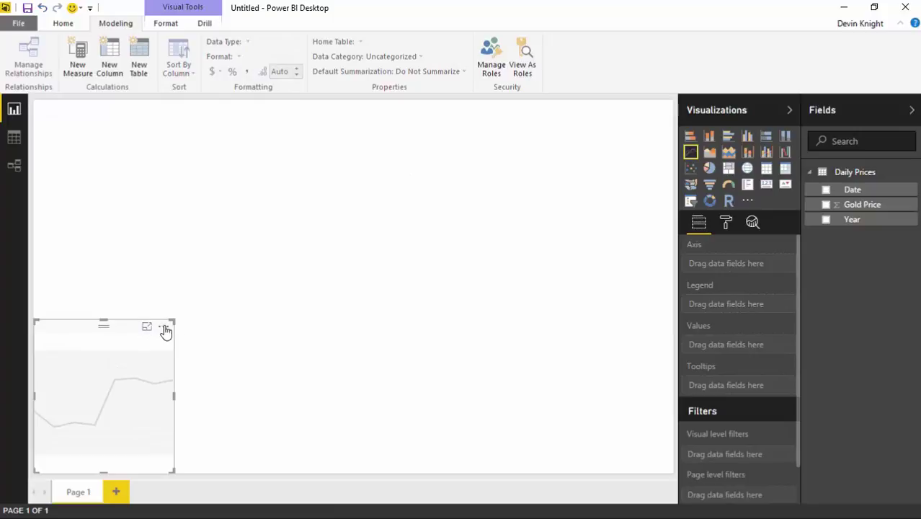
left_click_drag(174, 319, 692, 287)
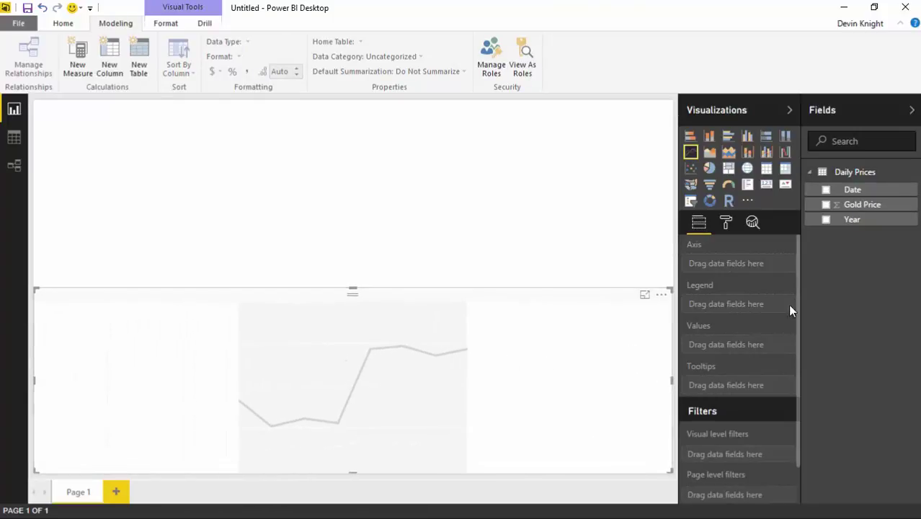
- Plot Gold Price by Date in the line chart, using the plain Date field instead of the date hierarchy
left_click(826, 189)
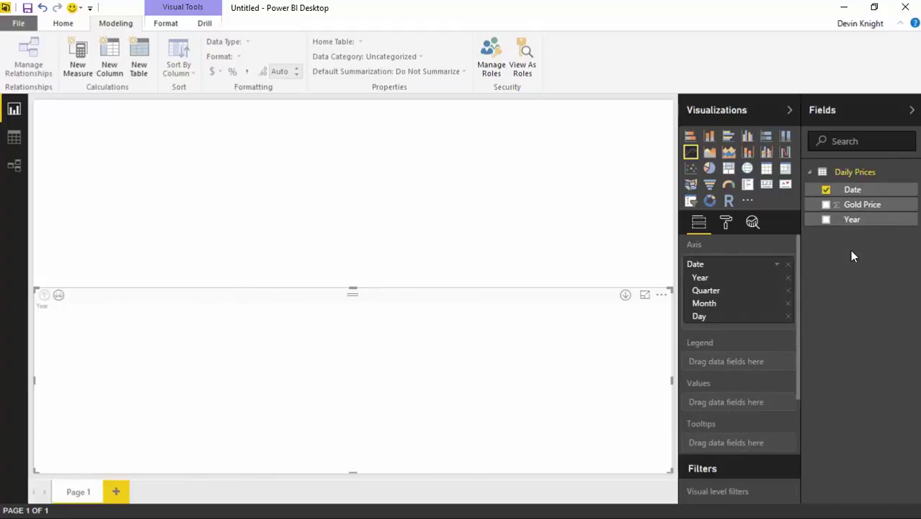
left_click(826, 205)
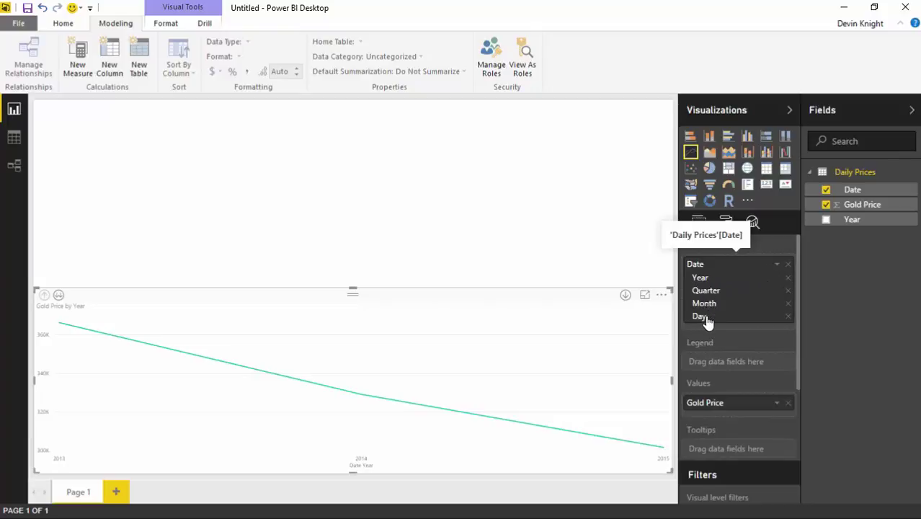
left_click(778, 267)
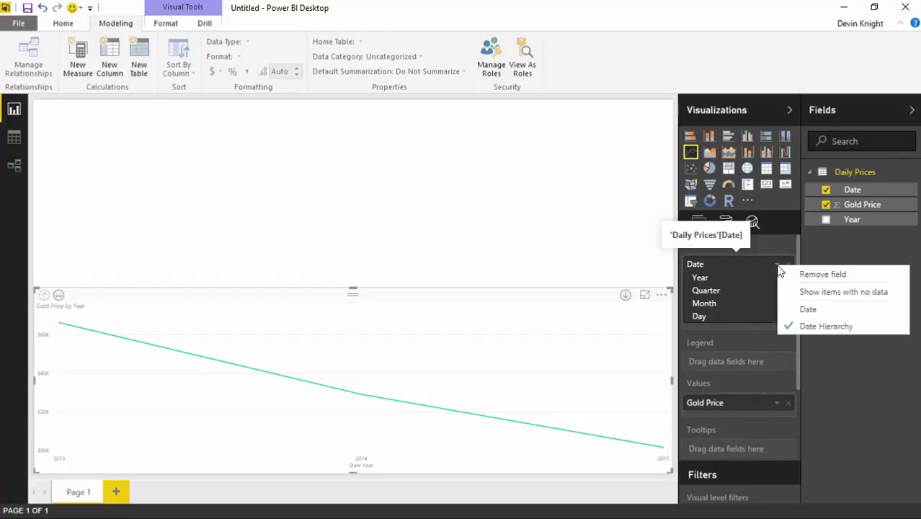
left_click(813, 311)
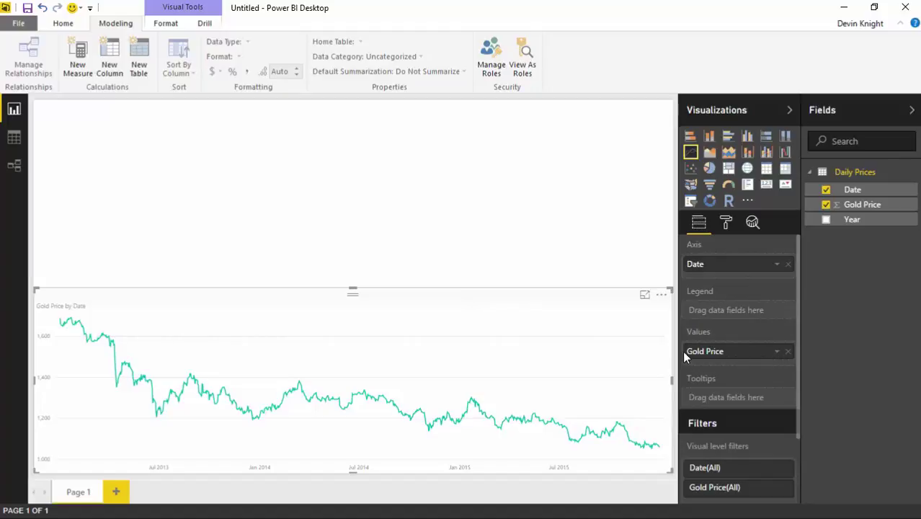
- Change the aggregation of the line chart's Gold Price values to Average and deselect the chart
left_click(782, 358)
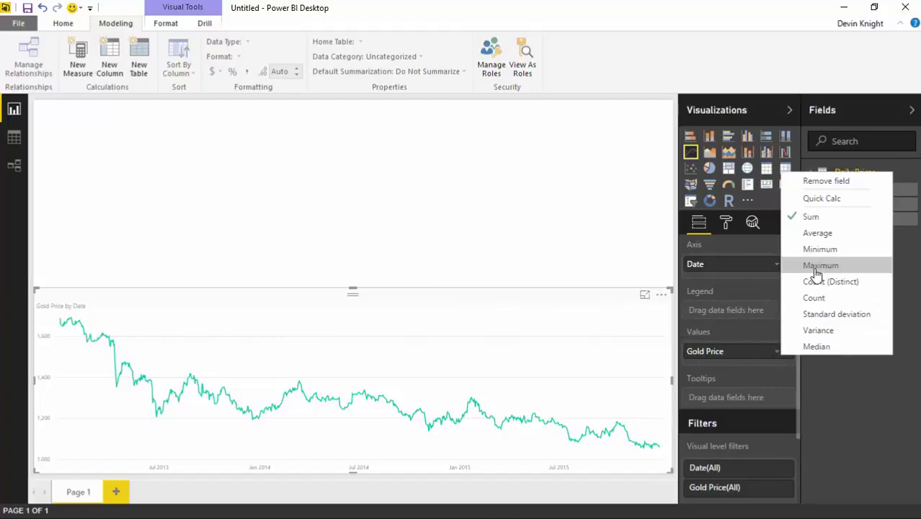
left_click(817, 233)
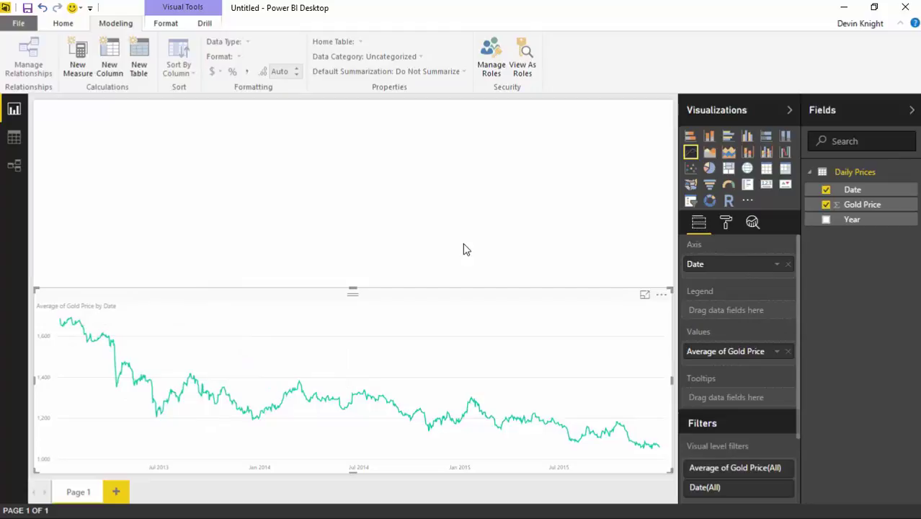
left_click(553, 217)
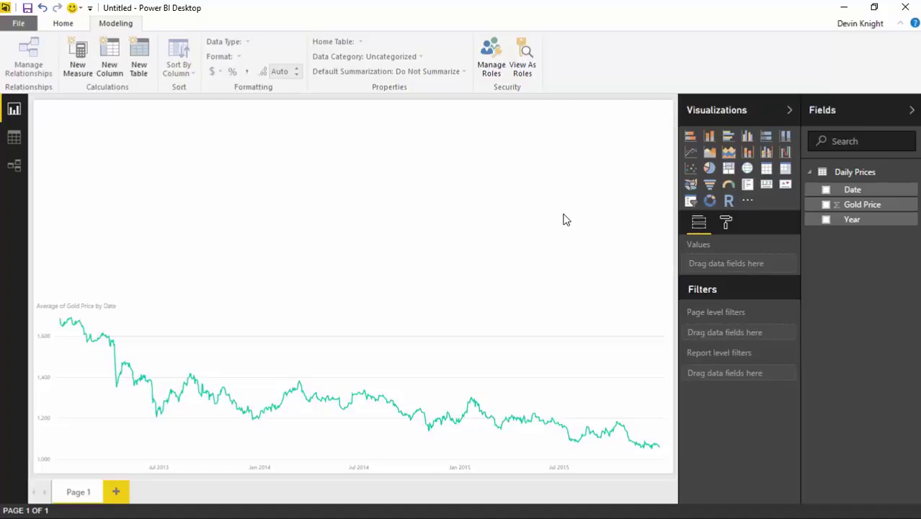
- Import the custom visual Timeline.1.3.17.pbiviz from the Custom Visuals folder
left_click(750, 206)
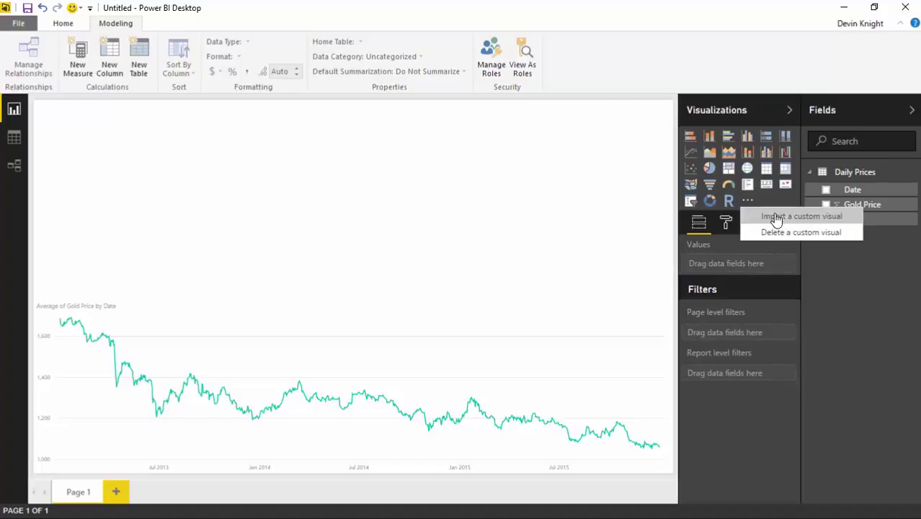
left_click(774, 216)
left_click(545, 315)
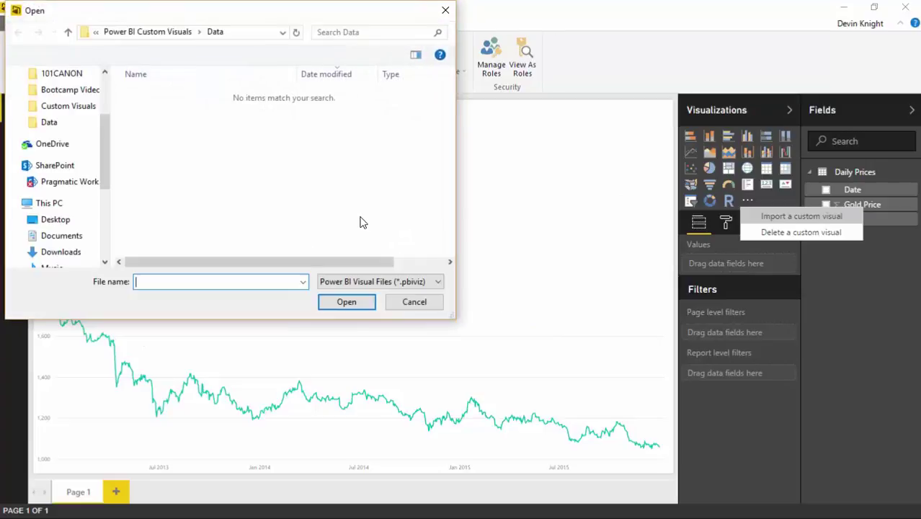
left_click(158, 33)
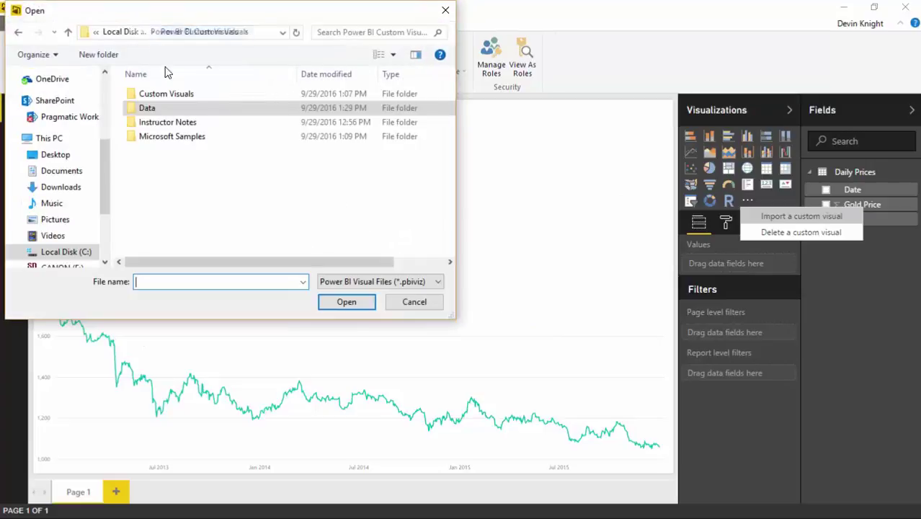
double_click(187, 101)
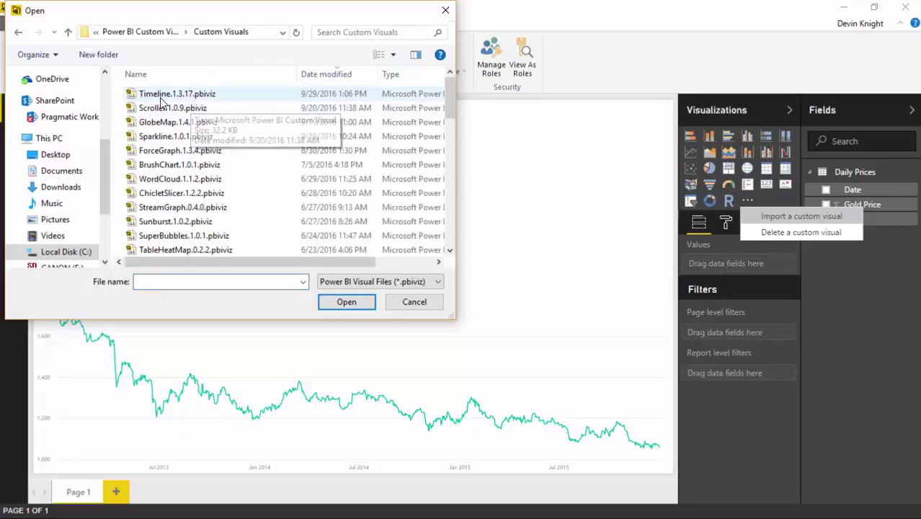
left_click(181, 95)
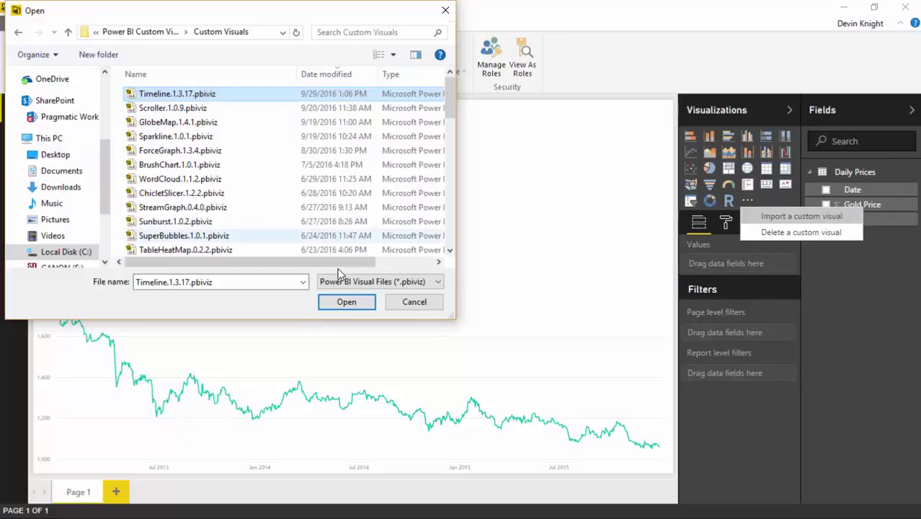
left_click(347, 301)
left_click(579, 287)
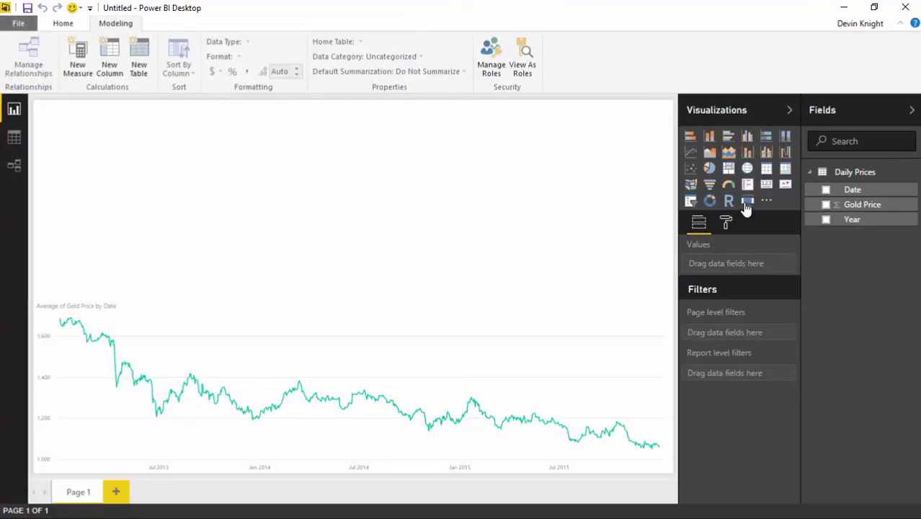
- Add the Timeline visual to the report page and fit it across the empty area above the line chart
left_click(748, 202)
left_click_drag(182, 267, 689, 284)
left_click_drag(361, 119, 361, 111)
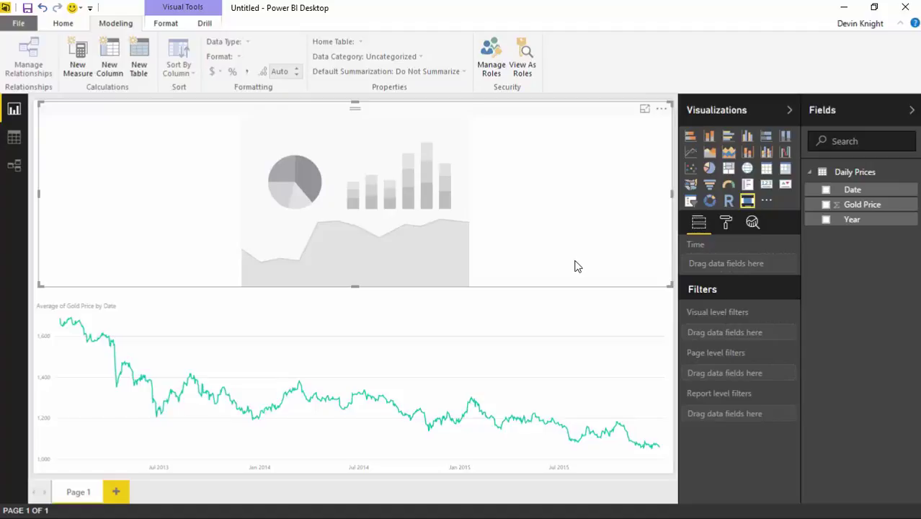
- Assign the Date field to the Timeline visual and filter the report to April 2014
left_click(853, 191)
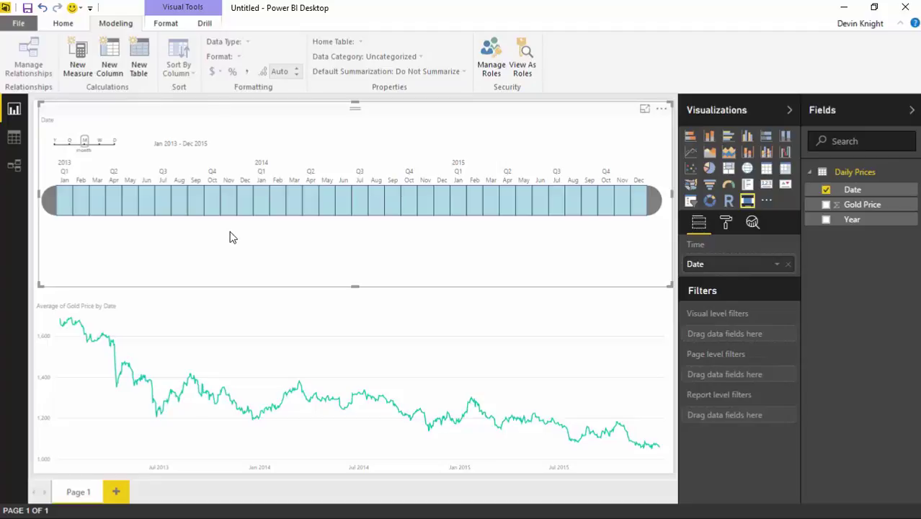
left_click(310, 200)
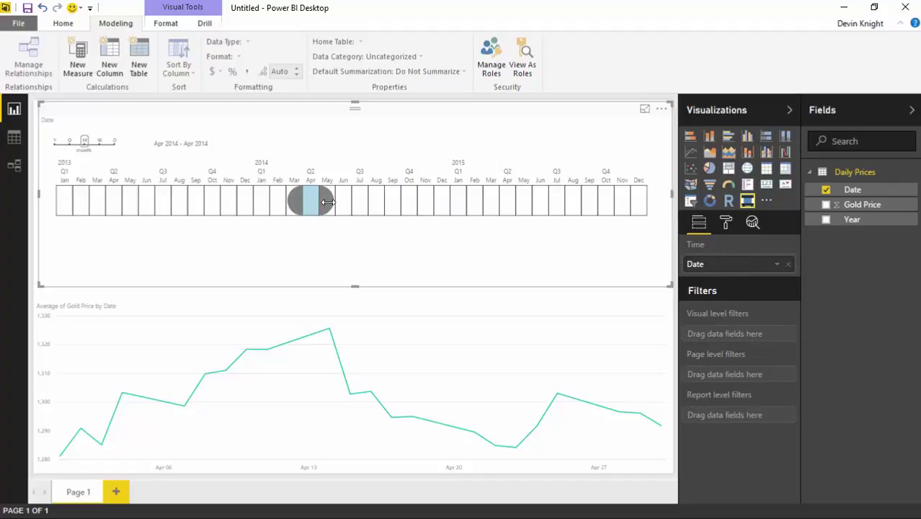
- Widen the Timeline selection to March through May 2014
left_click_drag(327, 204, 276, 204)
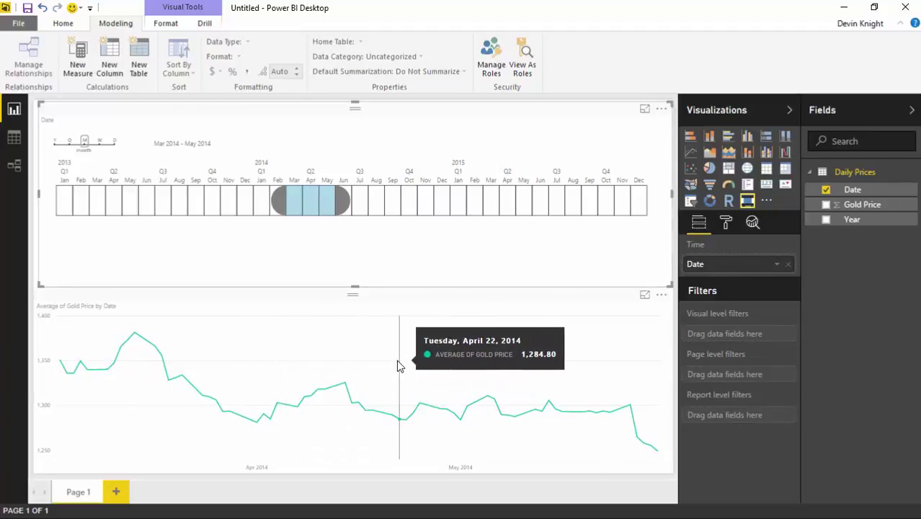
- Try the Categorical type for the line chart's X-axis and return it to Continuous
left_click(413, 432)
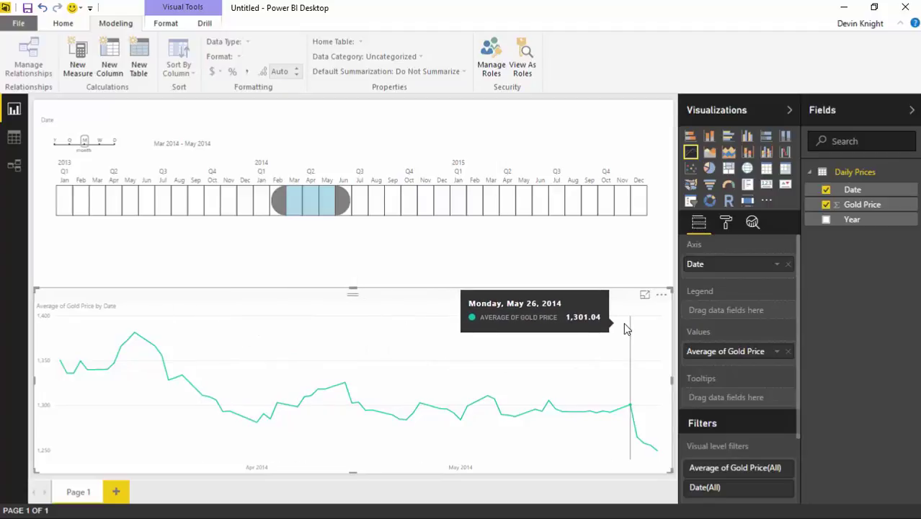
left_click(725, 224)
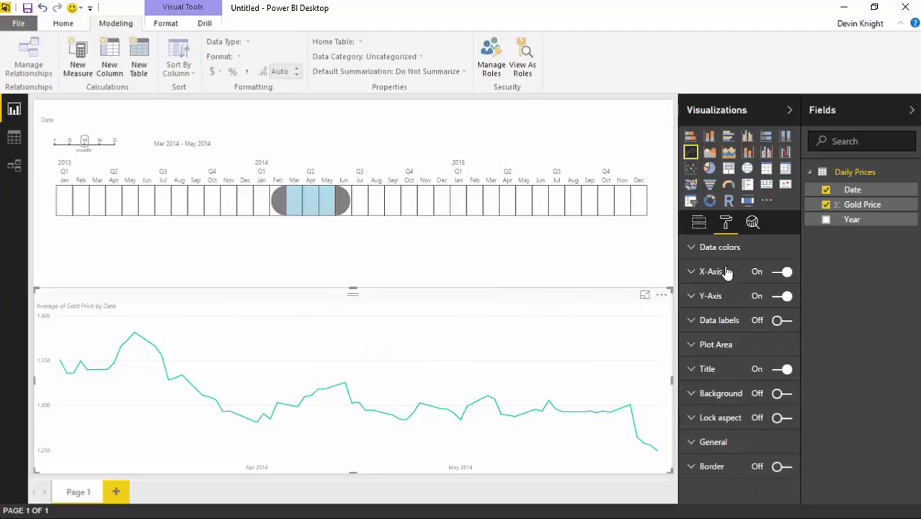
left_click(695, 271)
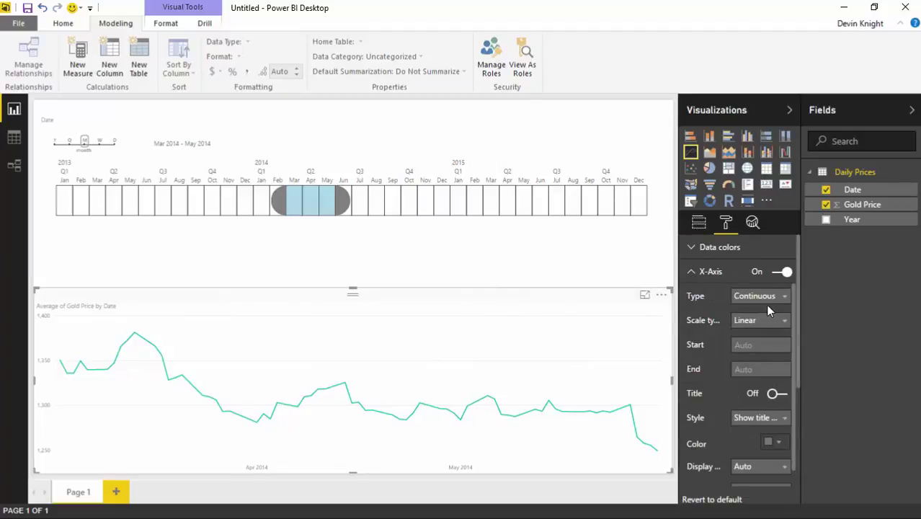
left_click(763, 298)
left_click(759, 328)
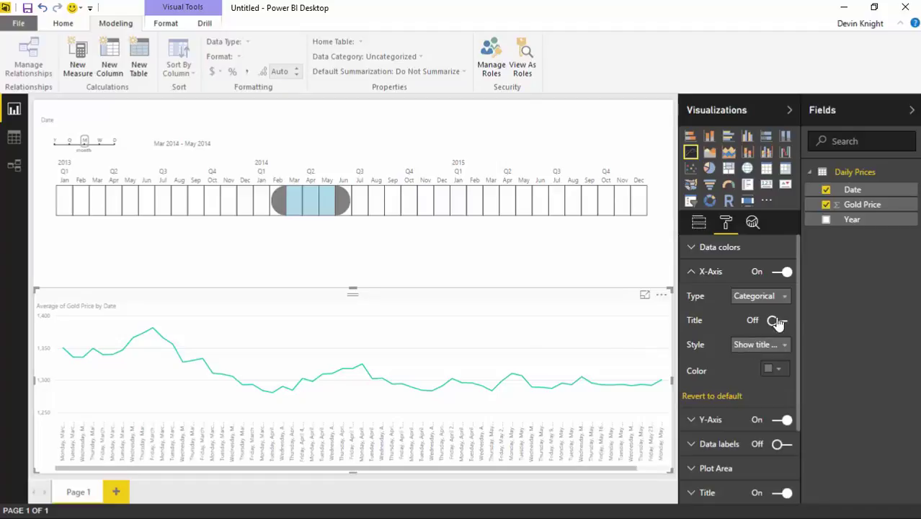
left_click(758, 297)
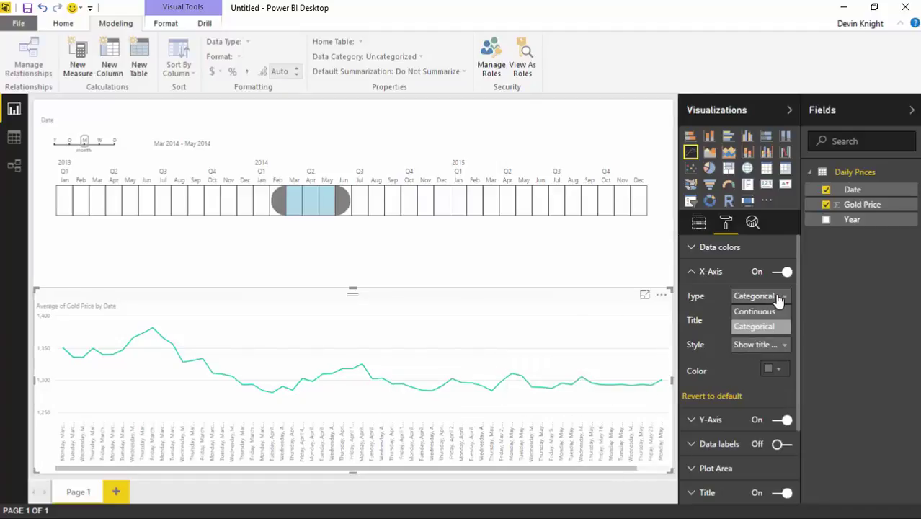
left_click(764, 310)
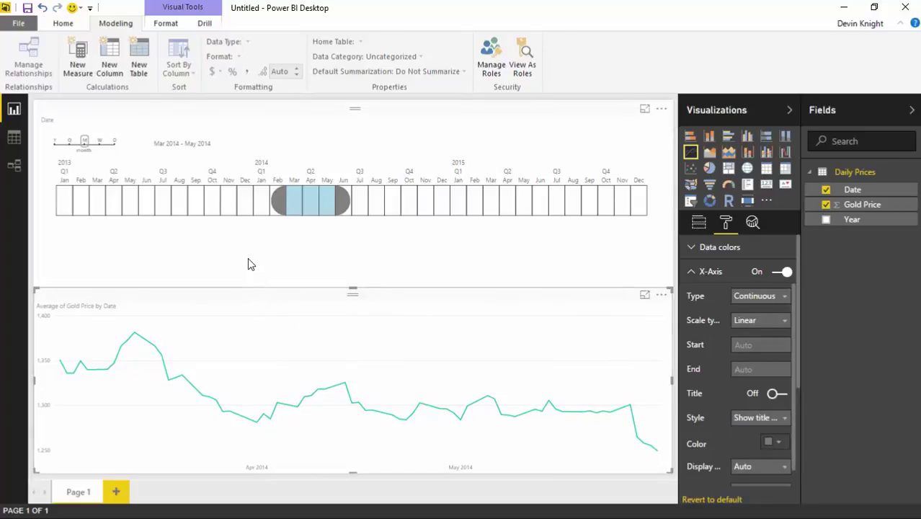
- Extend the Timeline selection through June 2014 and try its year, quarter, month, week and day granularities
left_click_drag(349, 201, 359, 221)
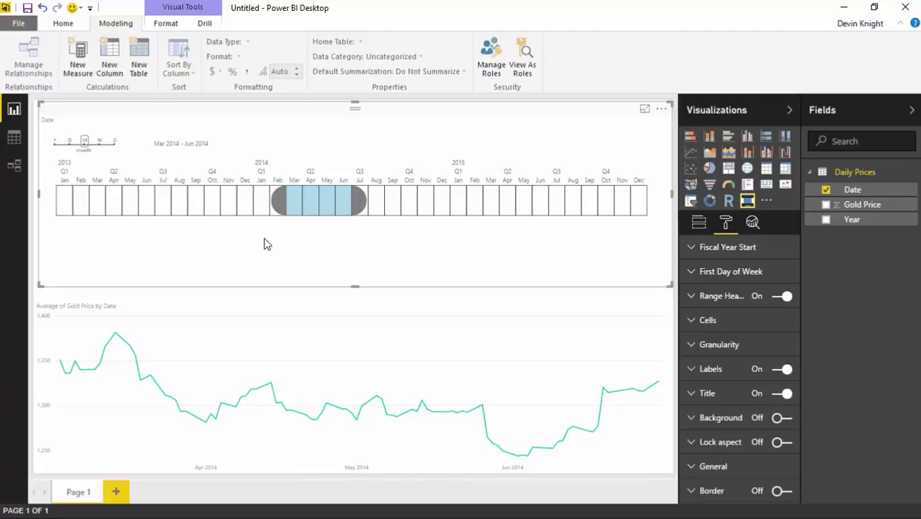
left_click(99, 144)
left_click(114, 144)
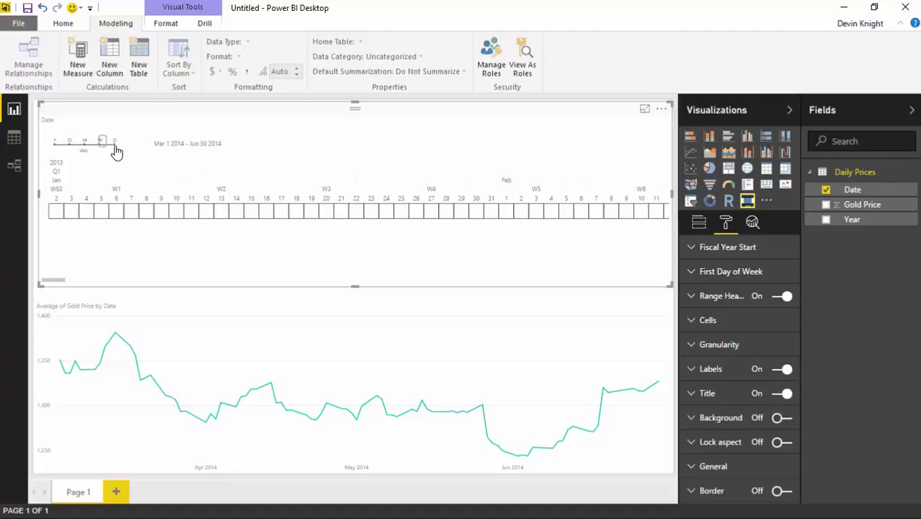
left_click(71, 142)
left_click(54, 142)
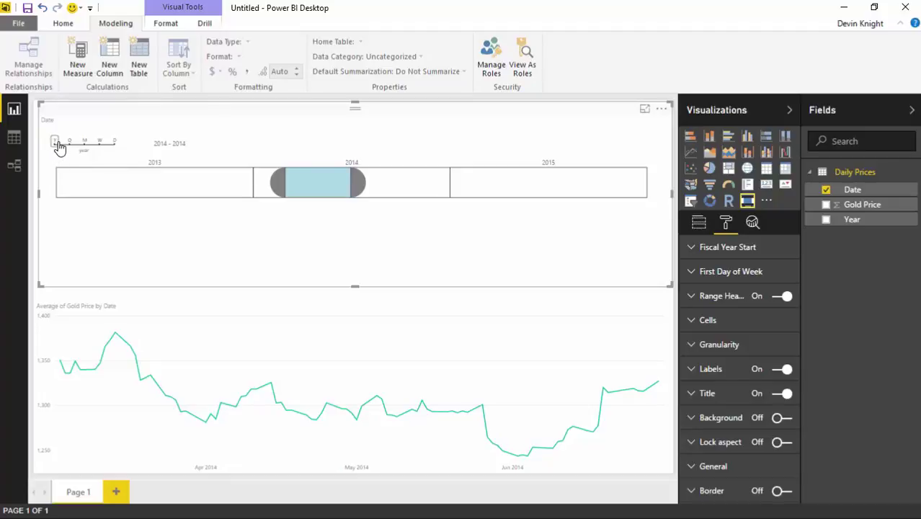
left_click(70, 143)
left_click(84, 143)
left_click(99, 142)
left_click(113, 143)
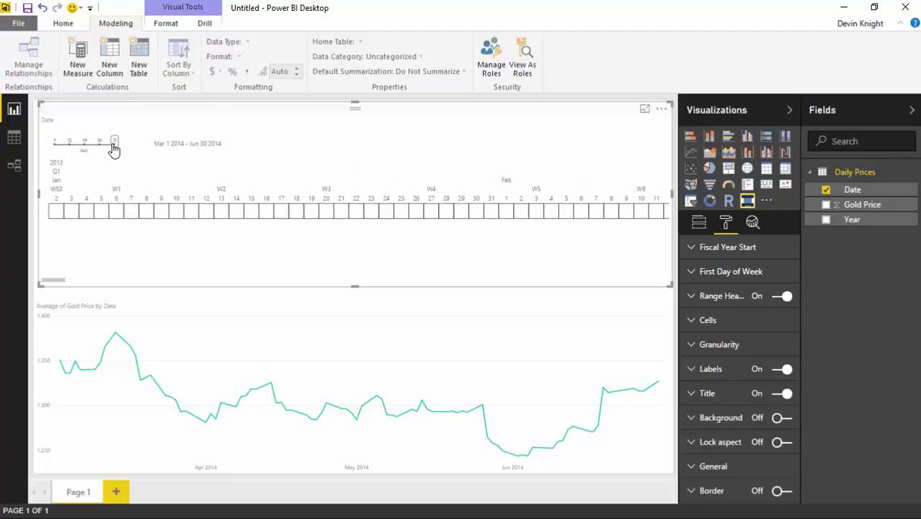
left_click(99, 143)
left_click(84, 142)
left_click(70, 142)
left_click(54, 141)
left_click(69, 142)
left_click(84, 141)
left_click(99, 148)
left_click(113, 147)
left_click(100, 148)
left_click(85, 147)
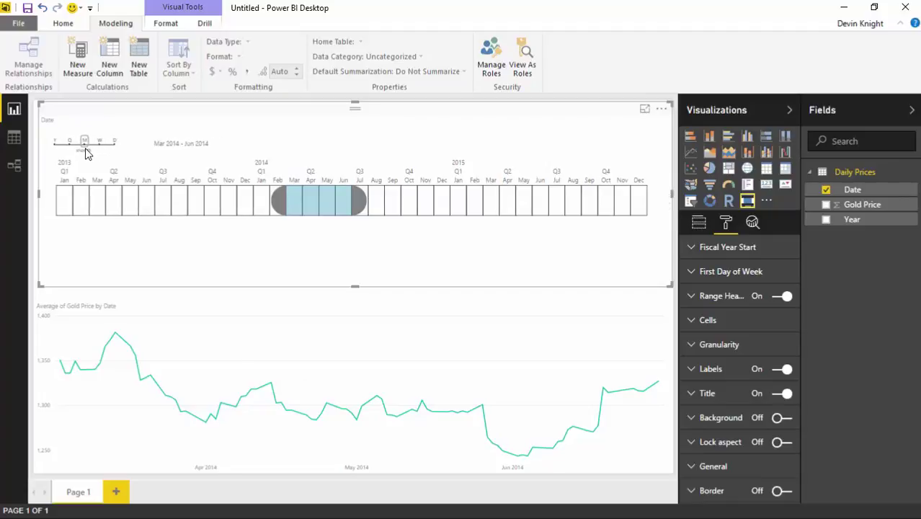
left_click(99, 144)
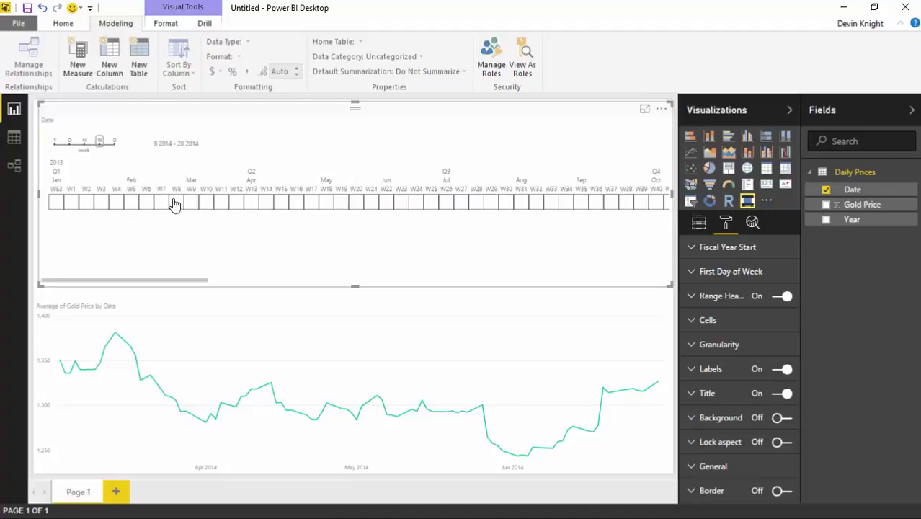
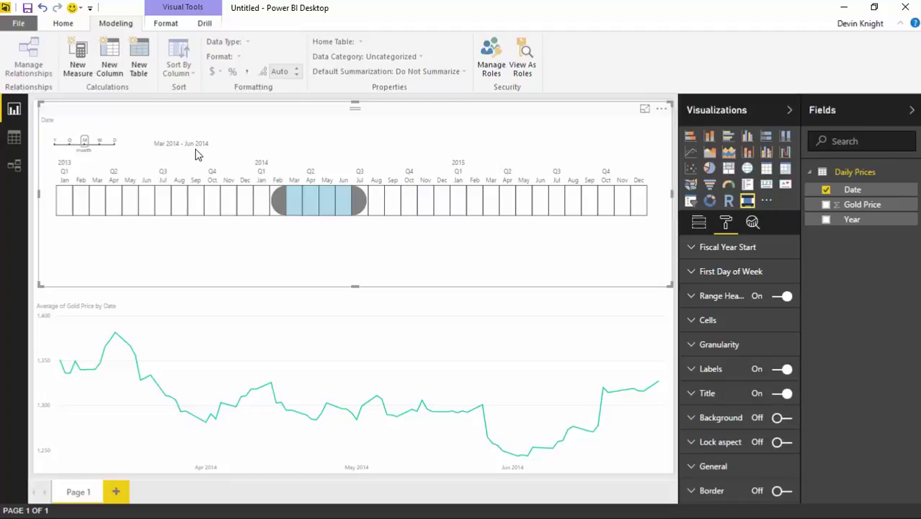
- Clear the Timeline selection and select March through May 2014 at month granularity
left_click(394, 132)
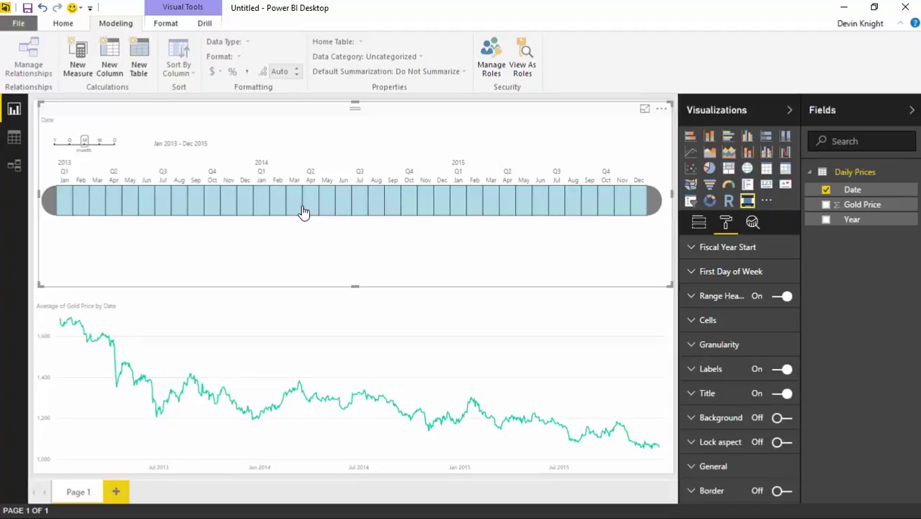
left_click_drag(325, 203, 287, 213)
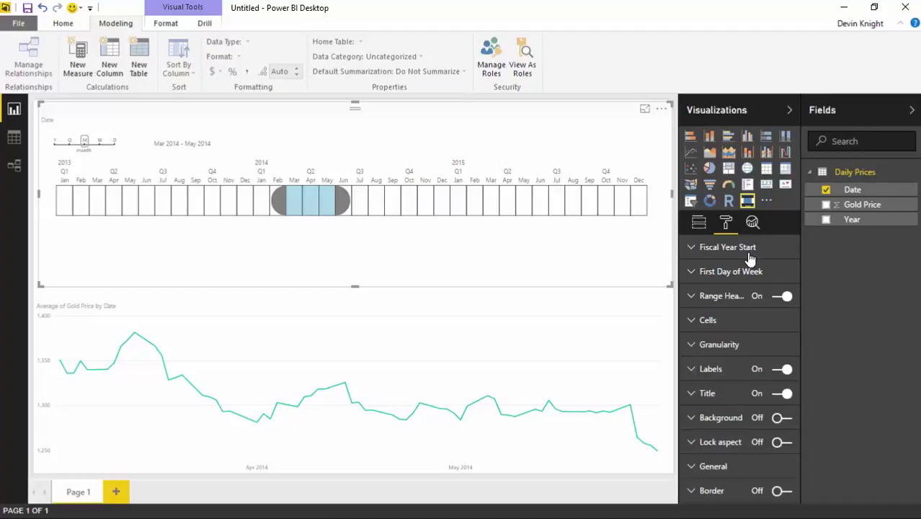
- Set the Timeline's fiscal year start month to July
left_click(691, 249)
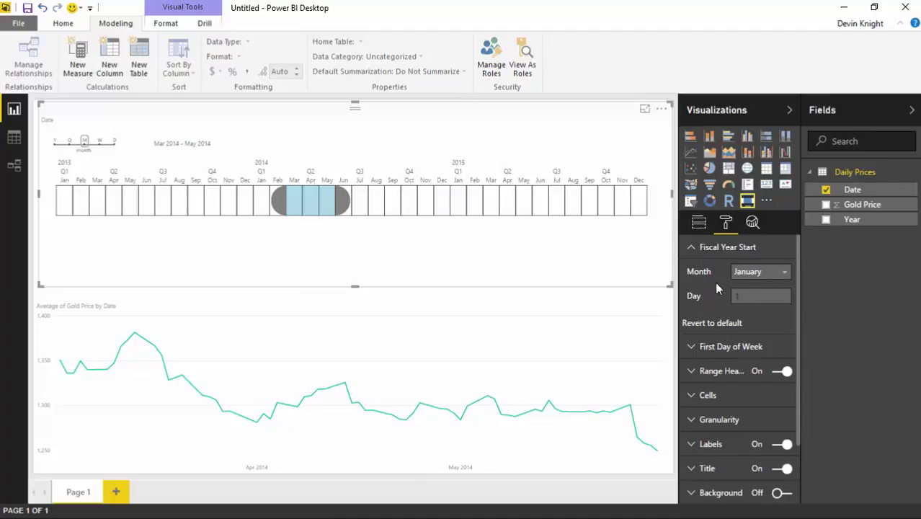
left_click(785, 279)
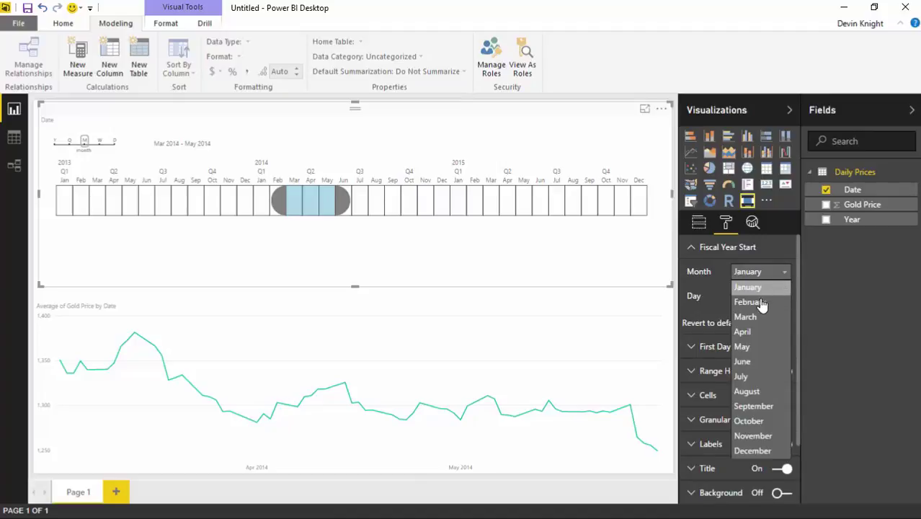
left_click(753, 375)
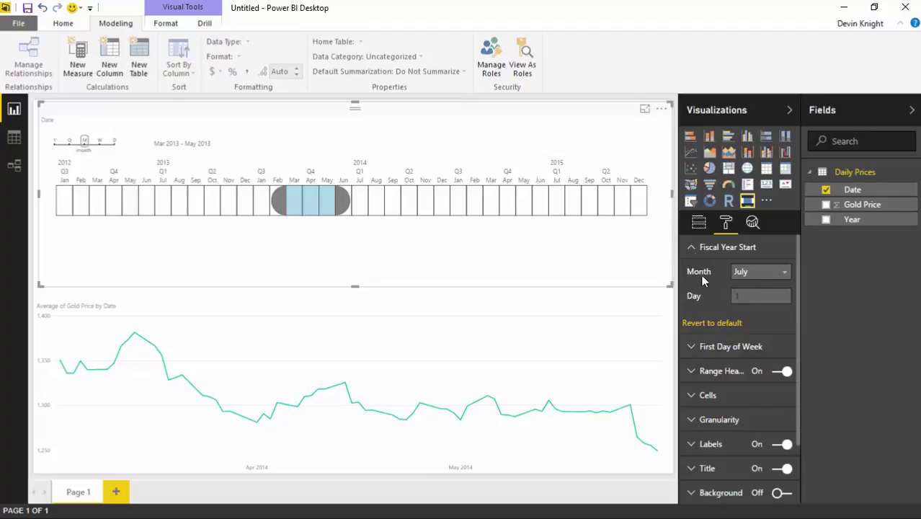
left_click(701, 249)
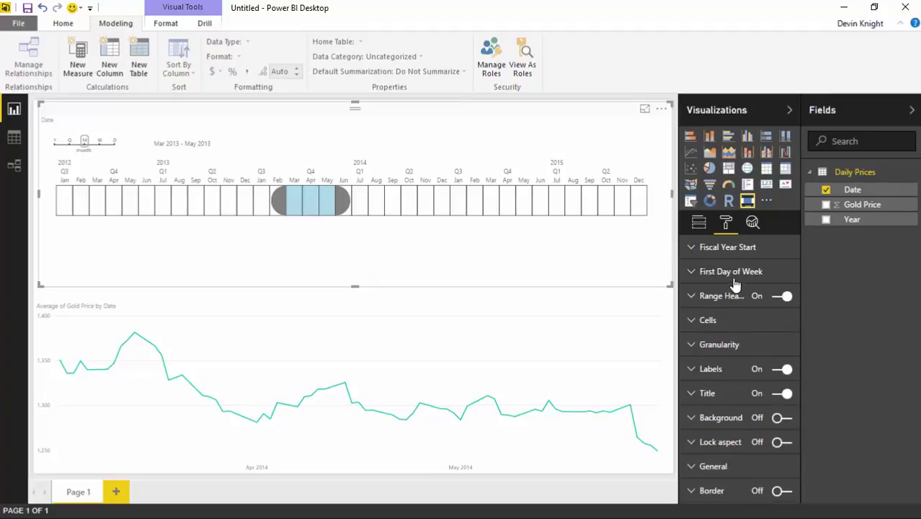
- Try Monday as the Timeline's first day of week at day granularity, and restore the default day and month granularity
left_click(691, 274)
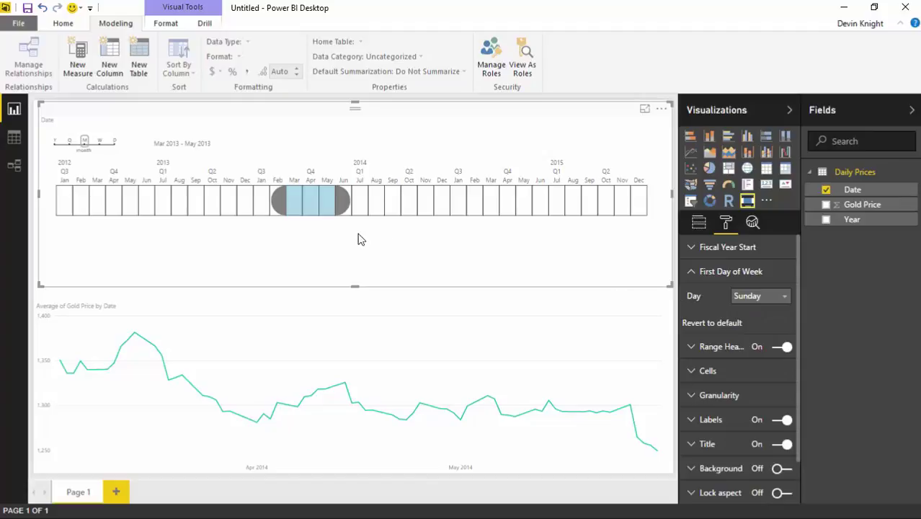
left_click(99, 143)
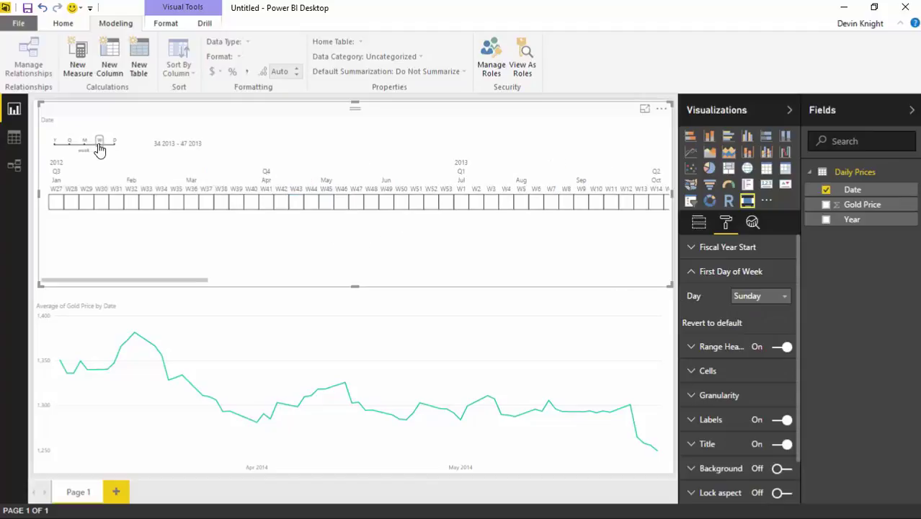
left_click(114, 141)
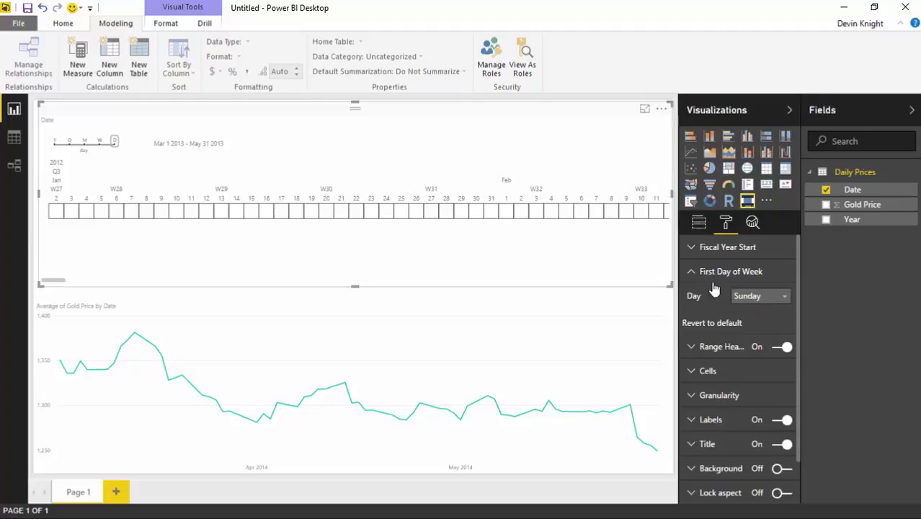
left_click(764, 300)
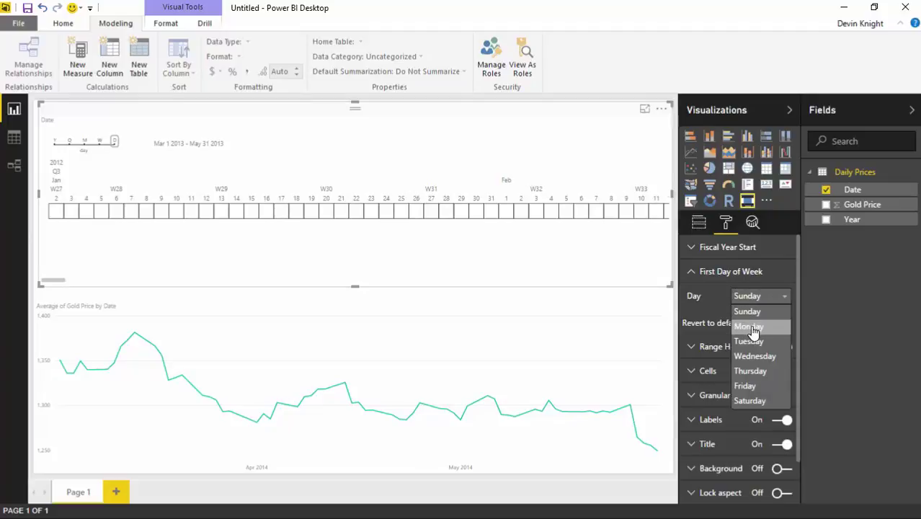
left_click(753, 326)
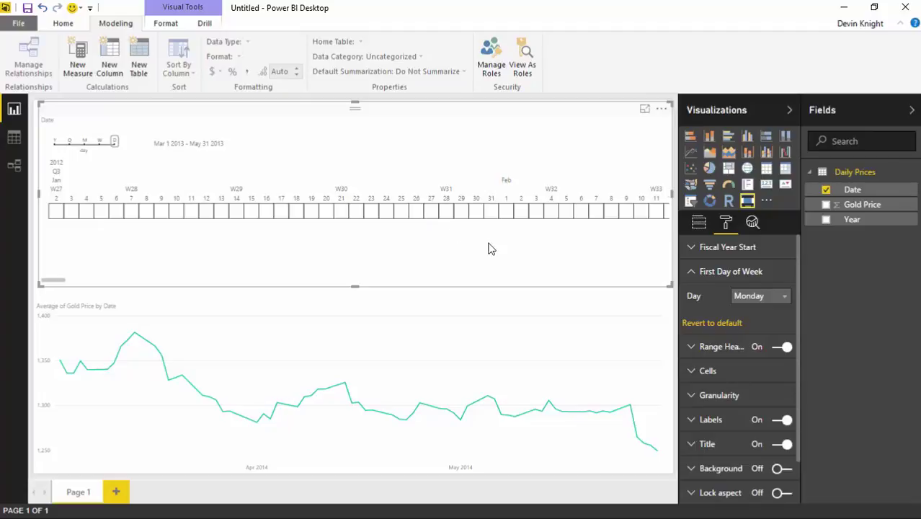
left_click(723, 325)
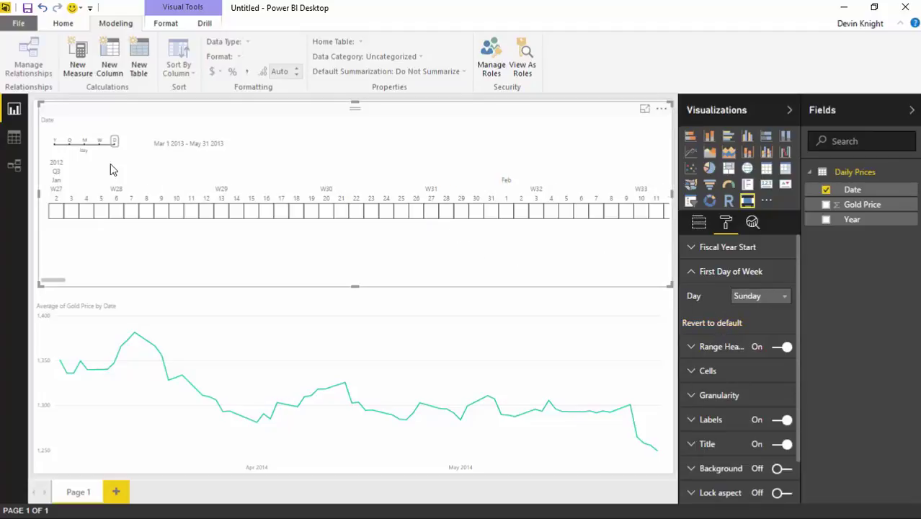
left_click(84, 143)
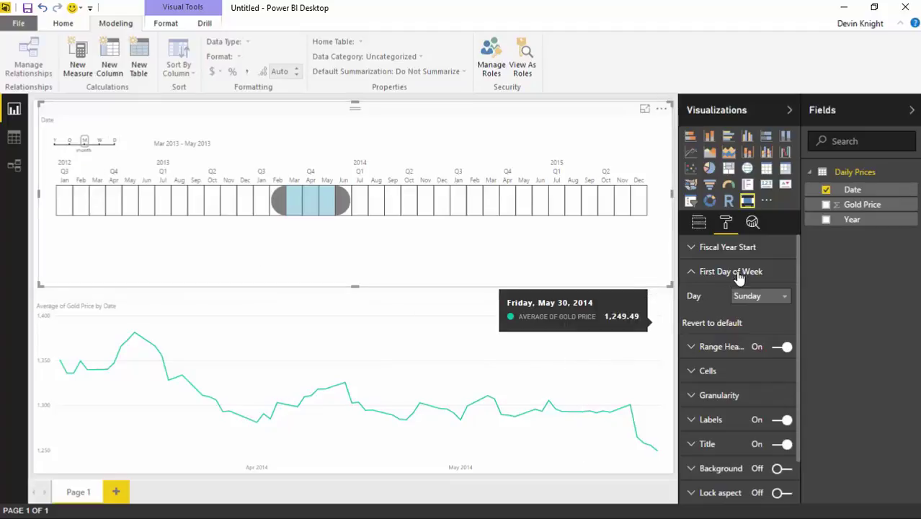
left_click(691, 274)
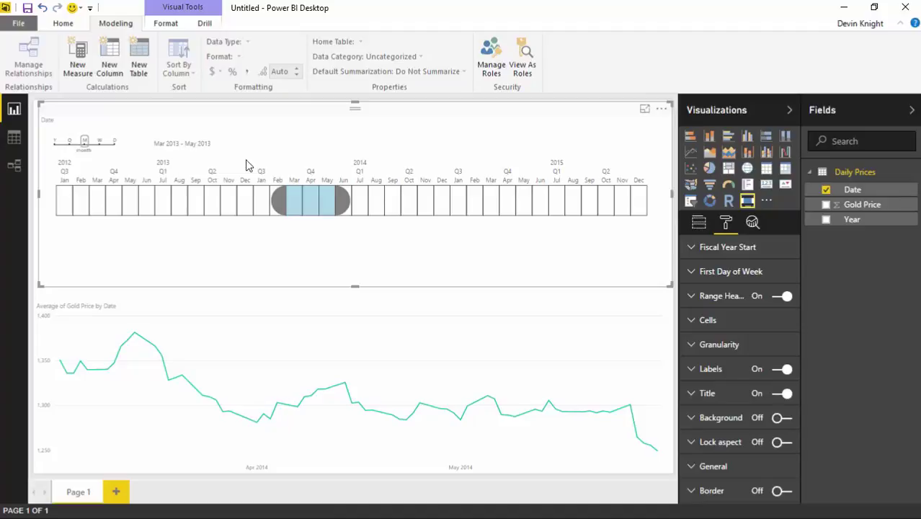
- Toggle the Timeline's range header off and back on to preview its effect
left_click(782, 299)
left_click(782, 298)
left_click(782, 299)
left_click(782, 299)
- Set the Timeline range header's text size to 18 pt and its font color to yellow
left_click(691, 302)
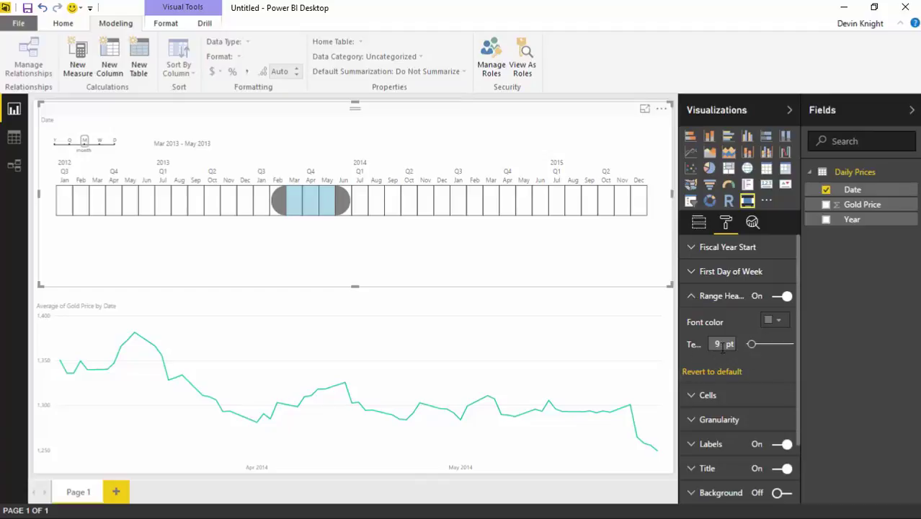
left_click_drag(750, 348, 763, 345)
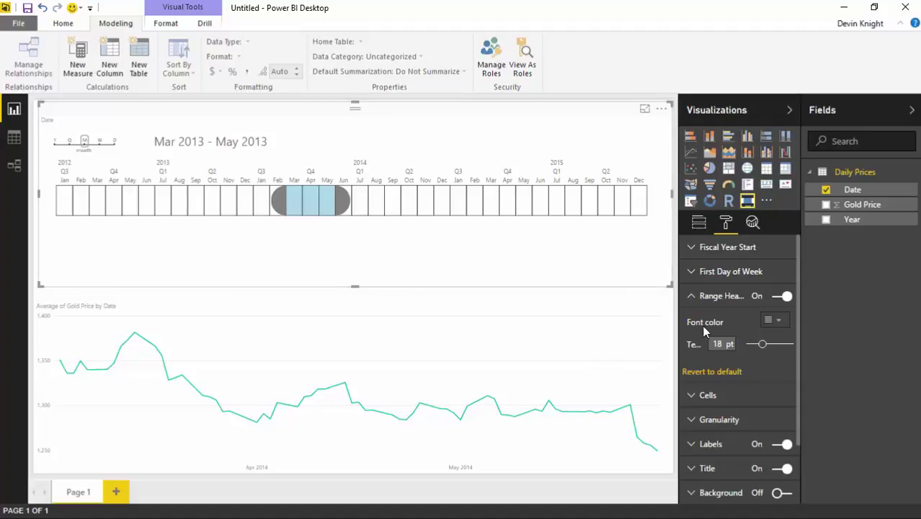
left_click(779, 322)
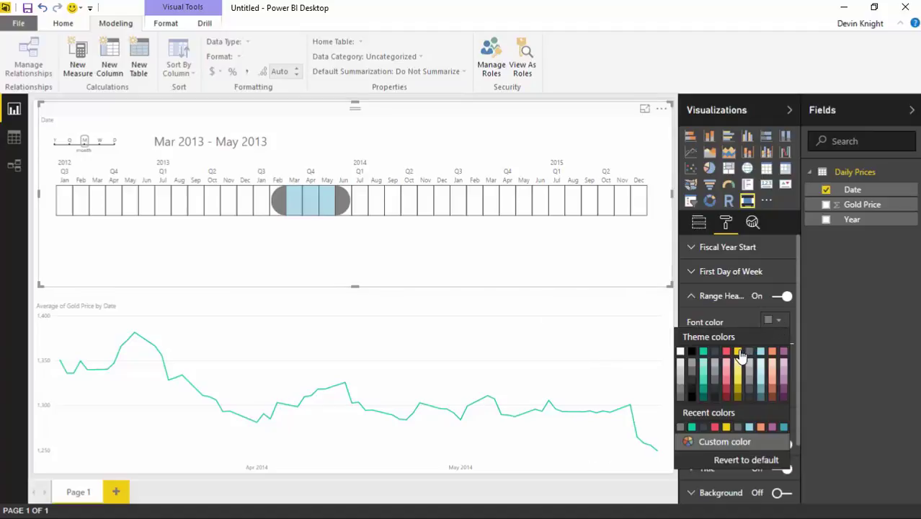
left_click(739, 352)
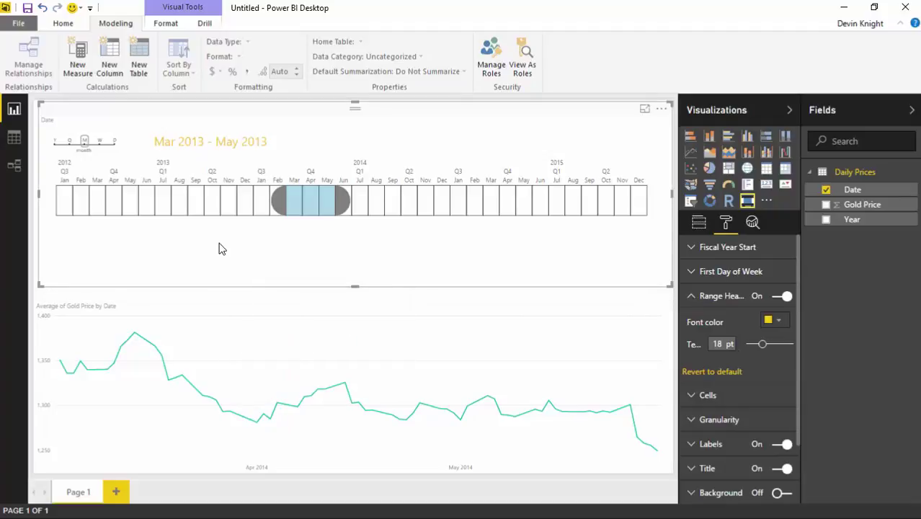
left_click(692, 298)
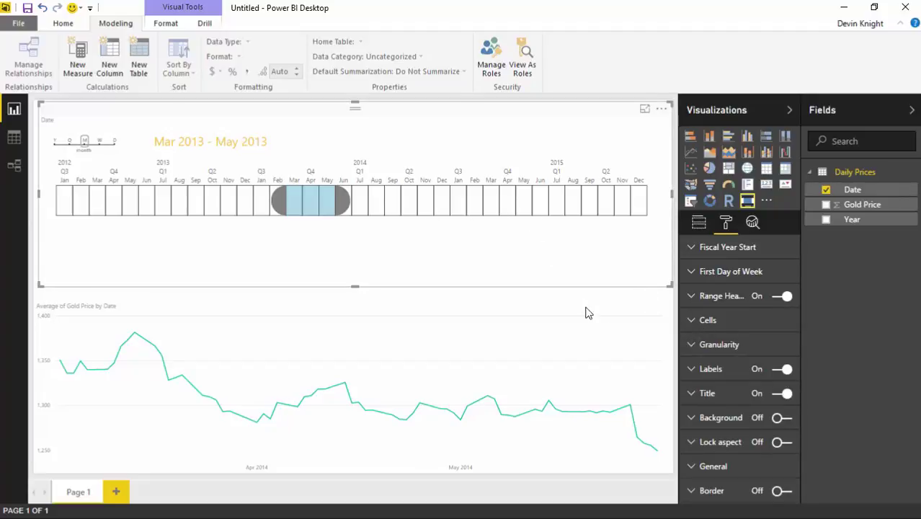
- Set the Timeline's selected cell color to yellow and its unselected cell color to light blue
left_click(691, 324)
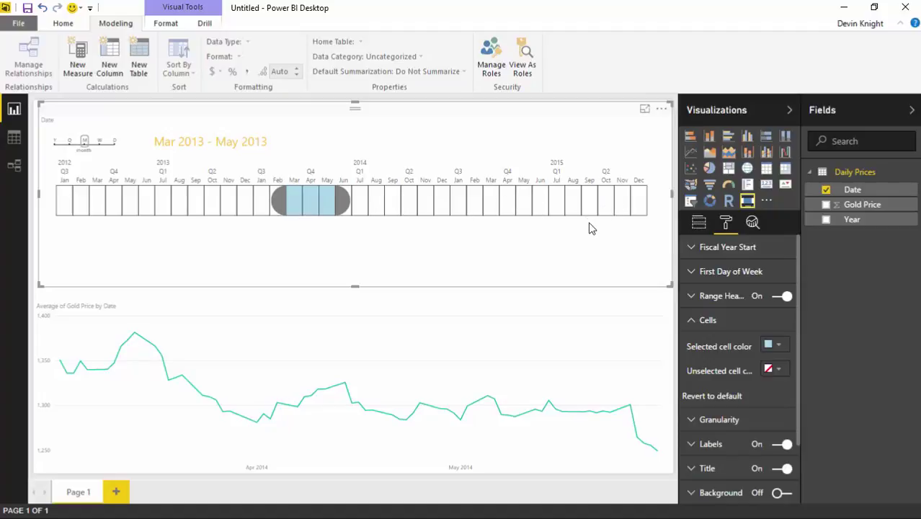
left_click(775, 344)
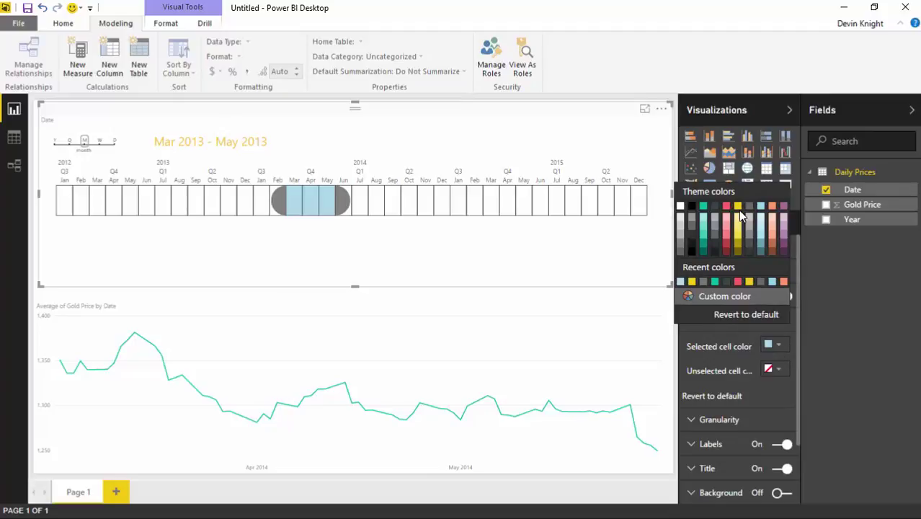
left_click(738, 206)
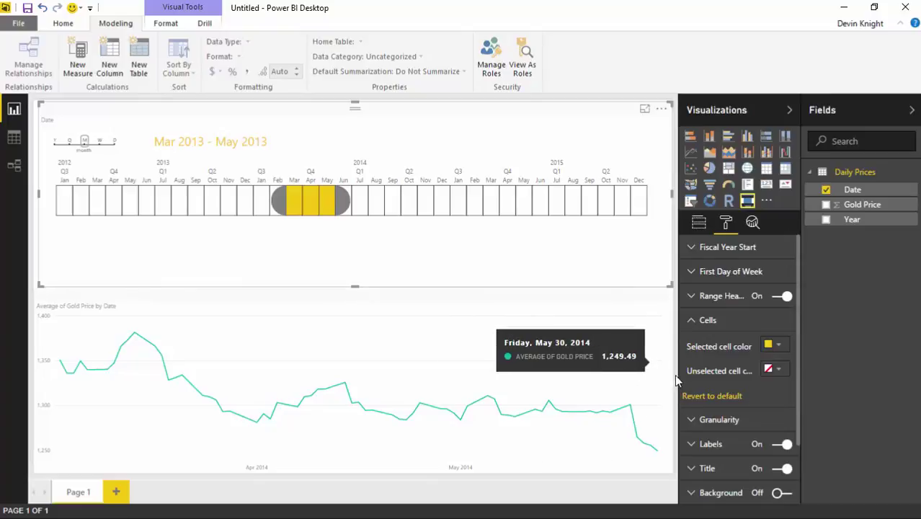
left_click(781, 371)
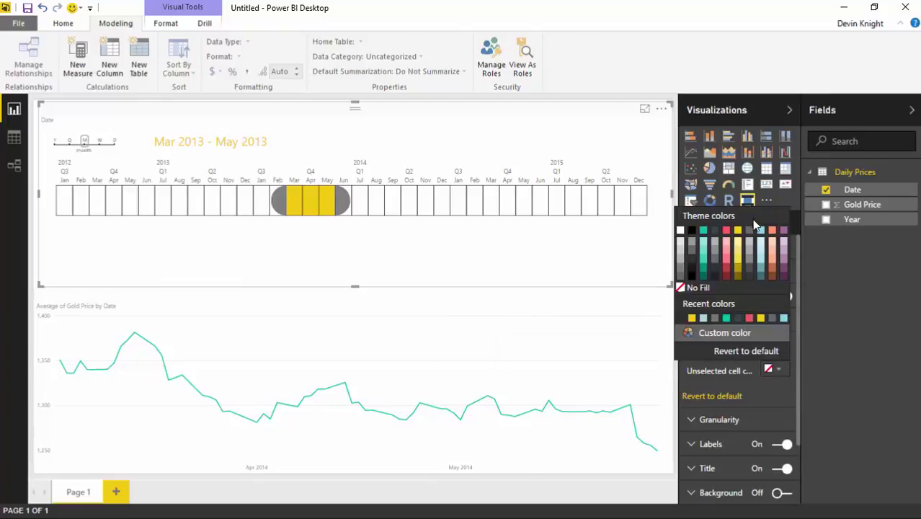
left_click(757, 232)
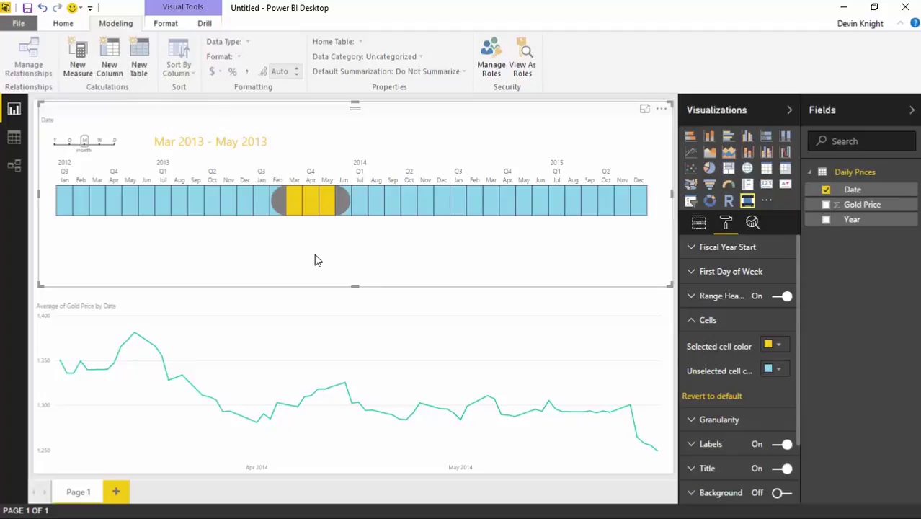
left_click(696, 322)
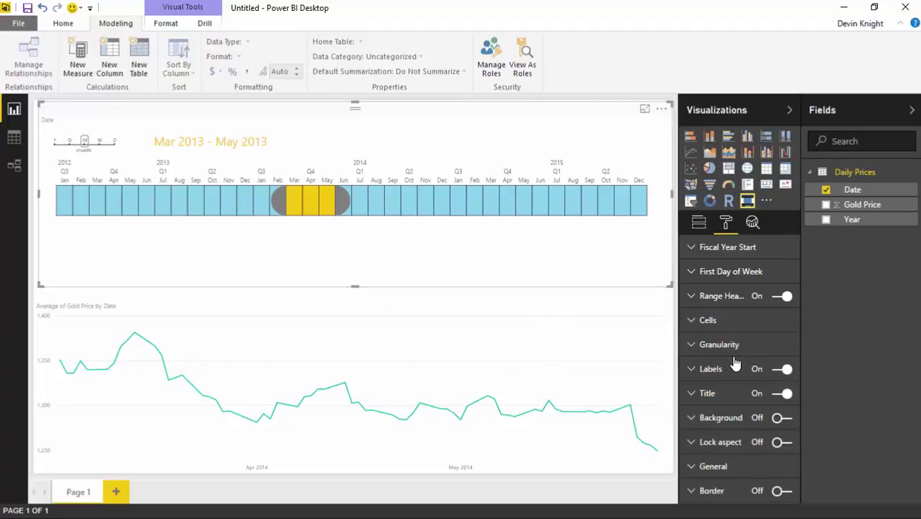
- Set the Timeline's granularity scale color to teal green after trying light blue, and its slider color to yellow
left_click(691, 347)
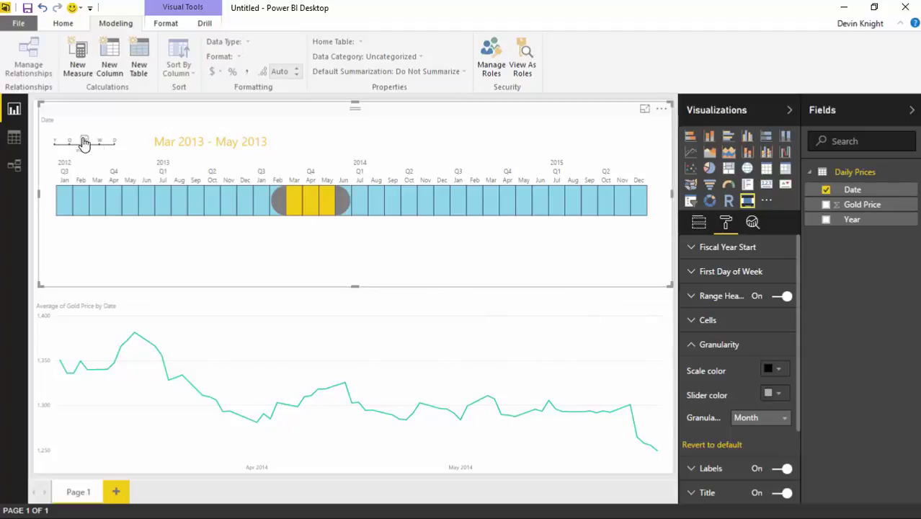
left_click(781, 371)
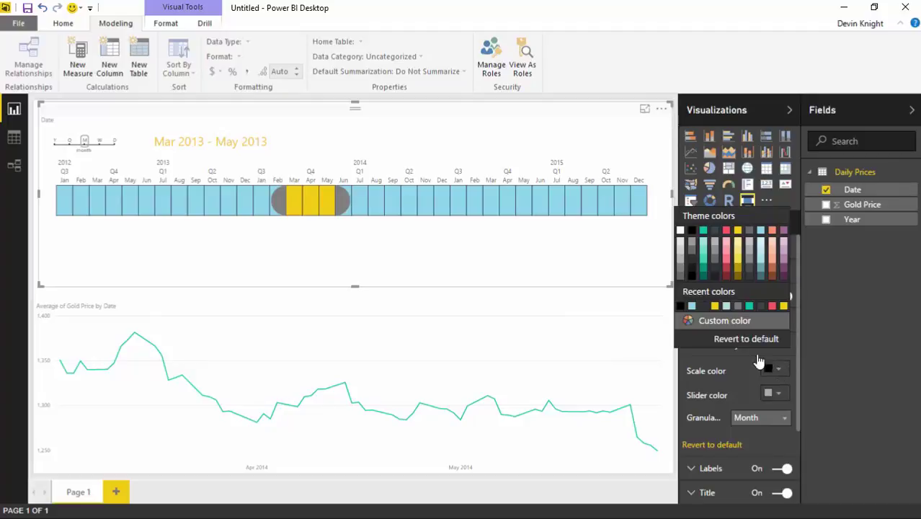
left_click(760, 233)
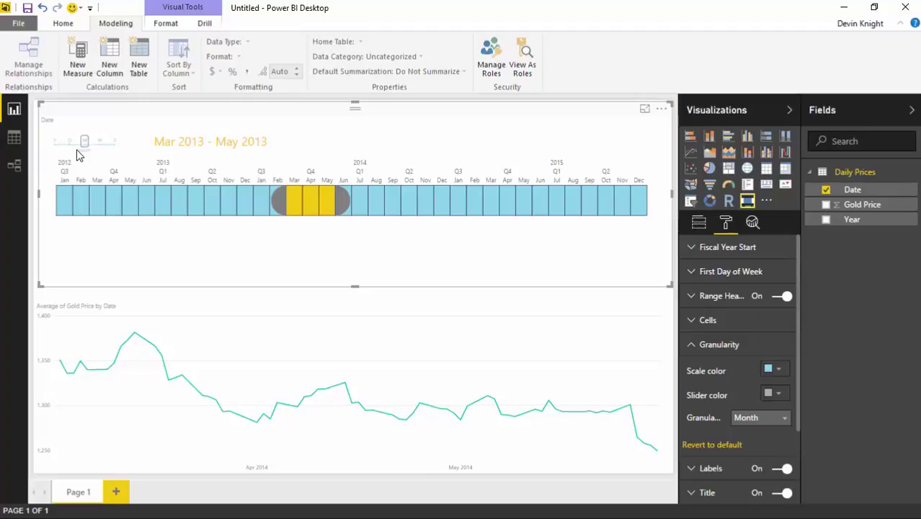
left_click(774, 372)
left_click(705, 233)
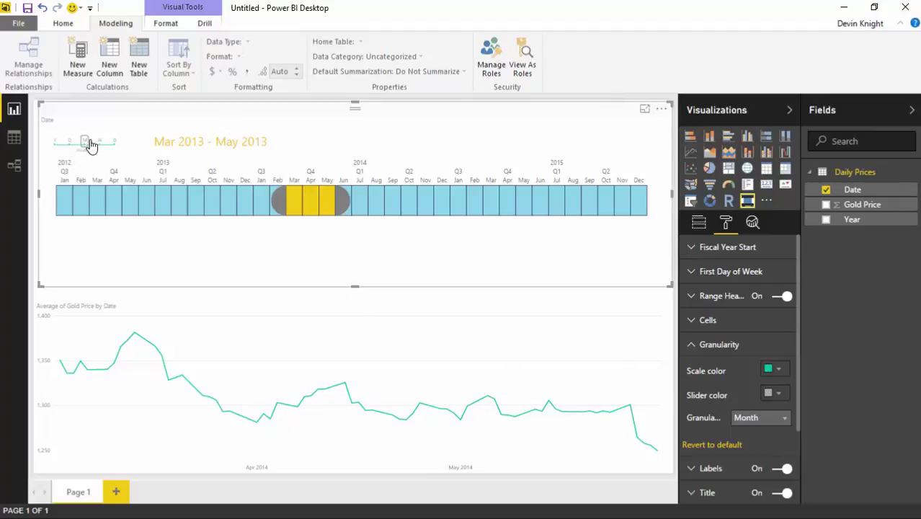
left_click(777, 394)
left_click(737, 254)
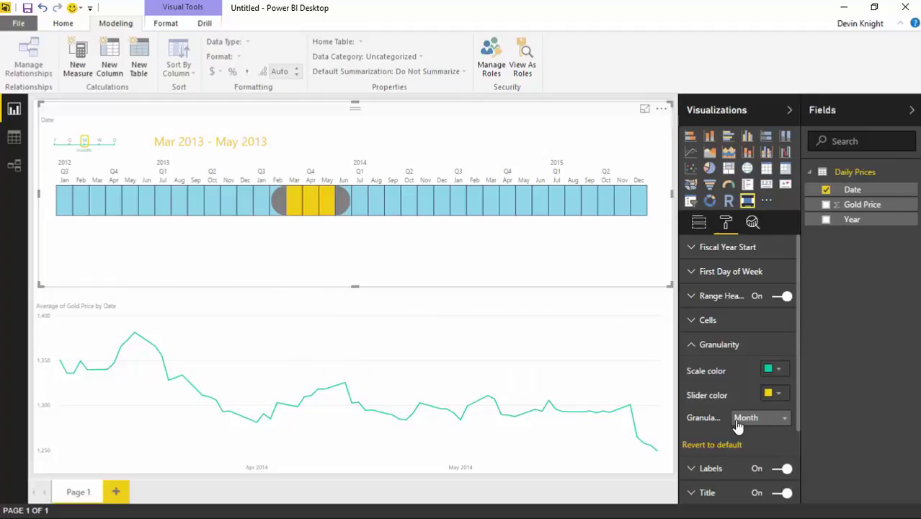
- Try Quarter and Year as the Timeline's granularity, and return it to Month
left_click(775, 419)
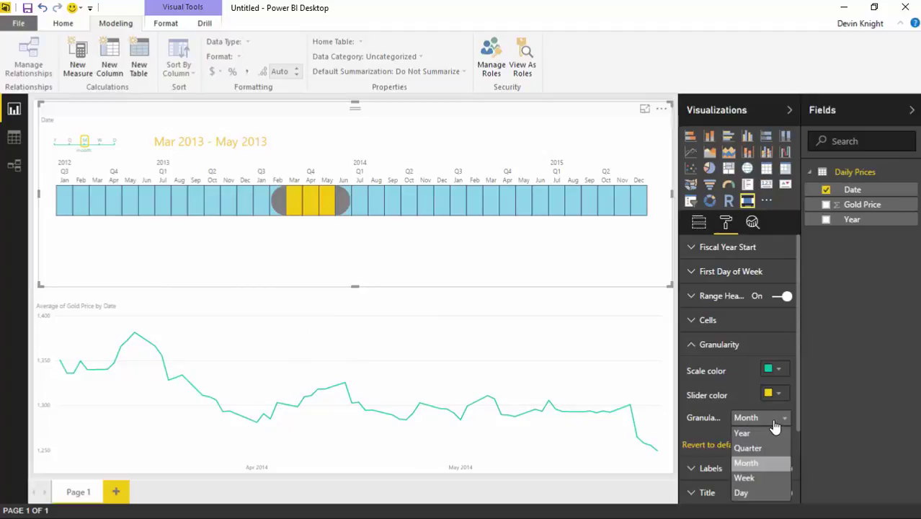
left_click(755, 449)
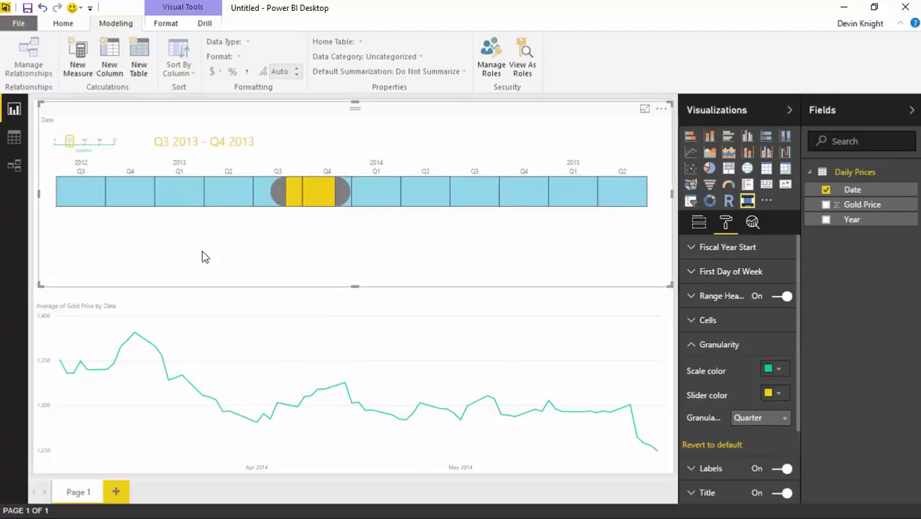
left_click(774, 418)
left_click(755, 432)
left_click_drag(60, 148, 98, 143)
left_click(81, 145)
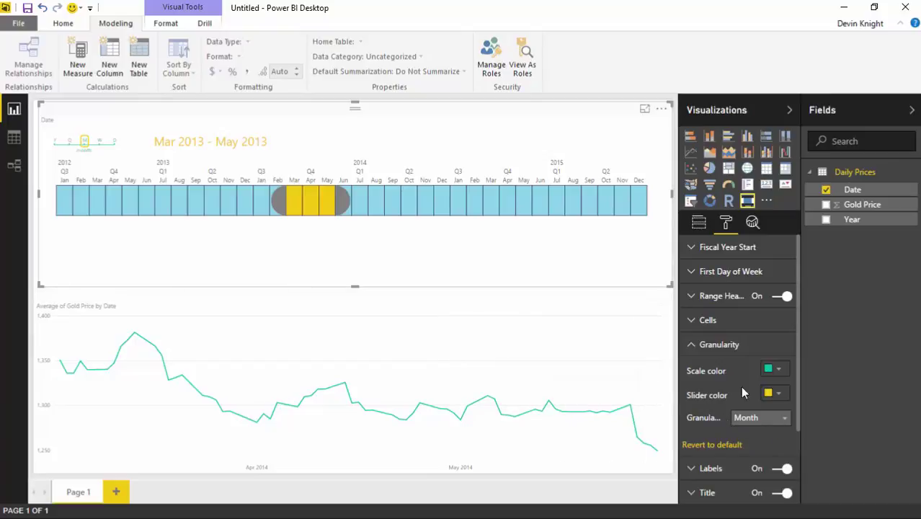
left_click(691, 345)
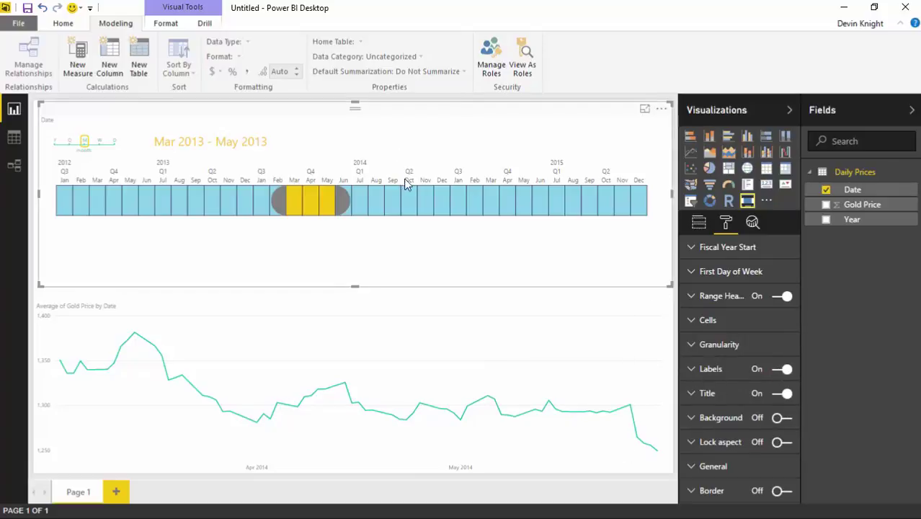
- Toggle the Timeline's labels off and back on to preview their effect
left_click(783, 371)
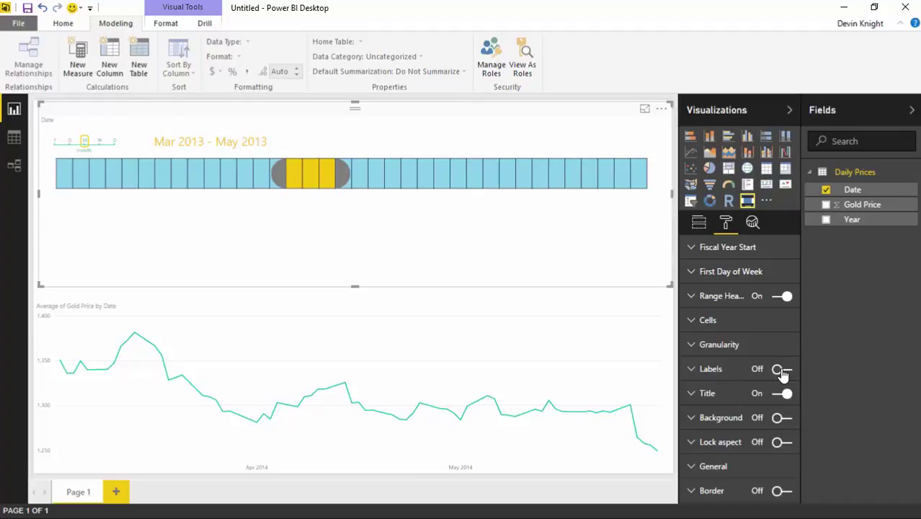
left_click(783, 371)
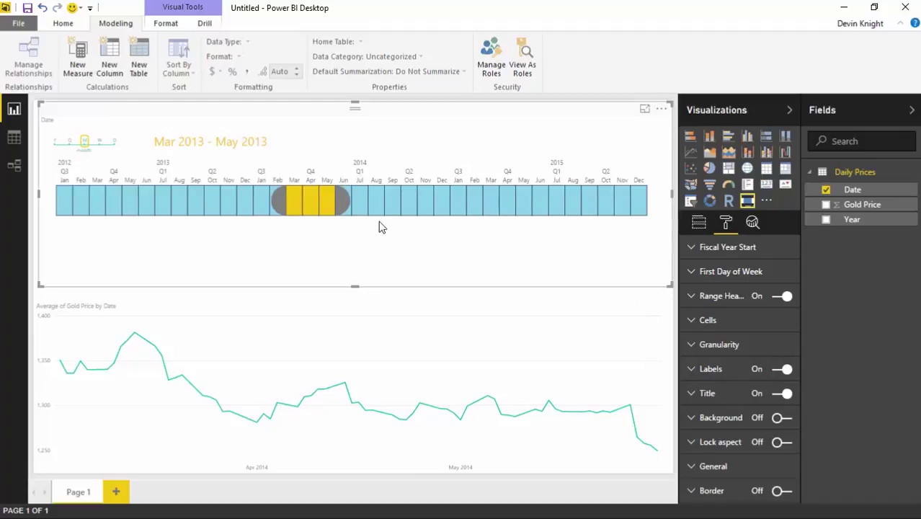
- Try a black font color and a 13 pt text size for the Timeline's labels
left_click(690, 371)
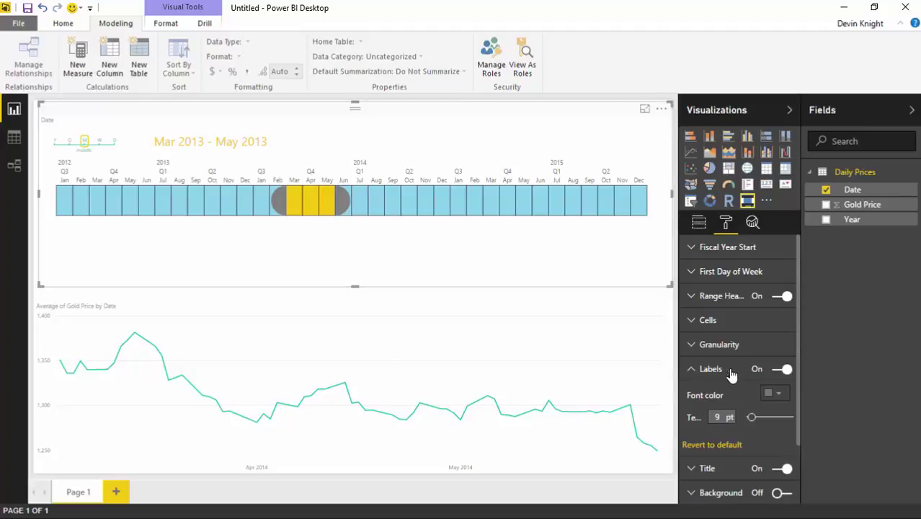
left_click(775, 394)
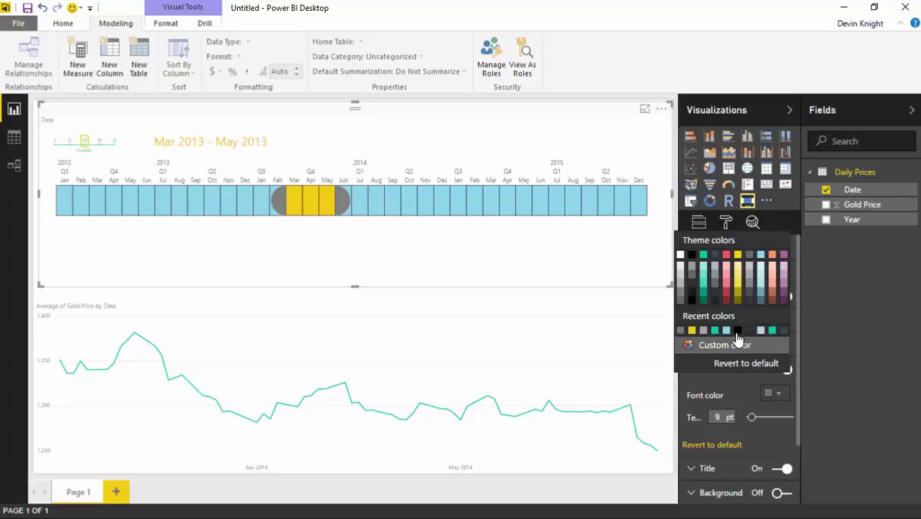
left_click(692, 255)
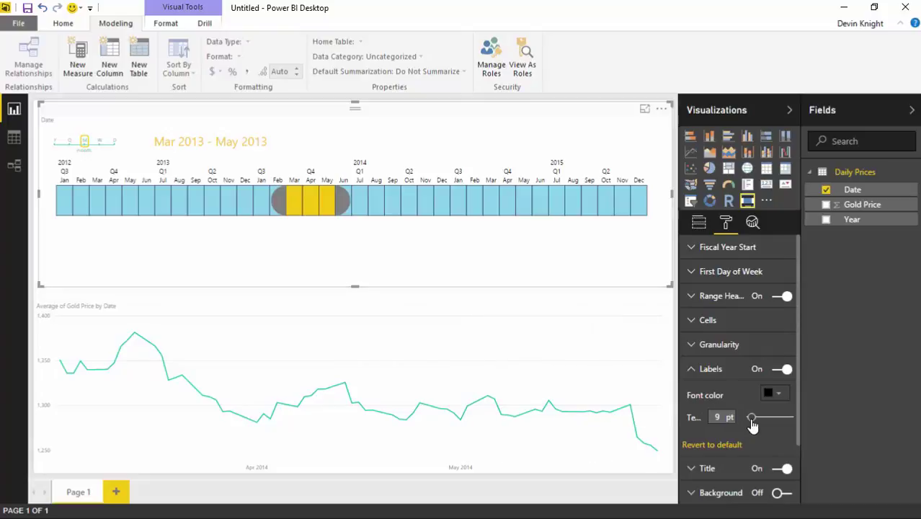
left_click_drag(752, 424, 758, 423)
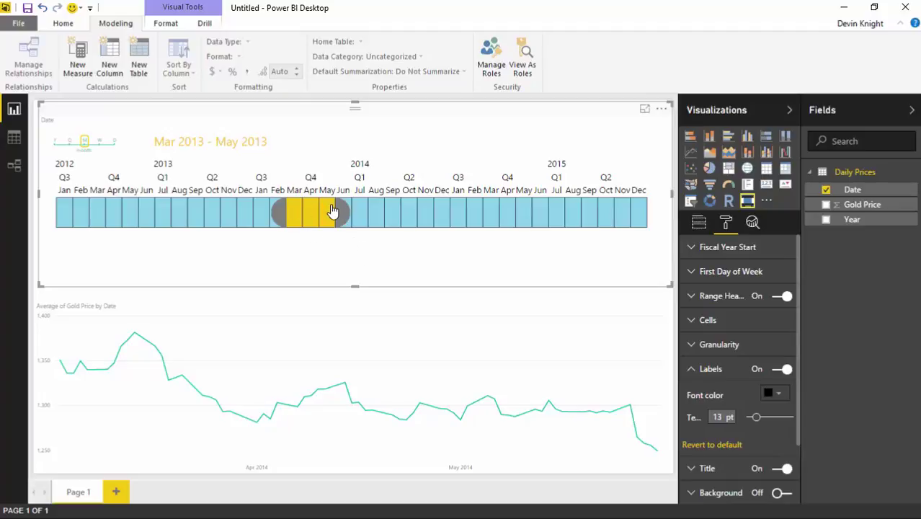
- Compare how the enlarged labels fit at quarter, week and day granularity, and leave the Timeline at week granularity
left_click(68, 143)
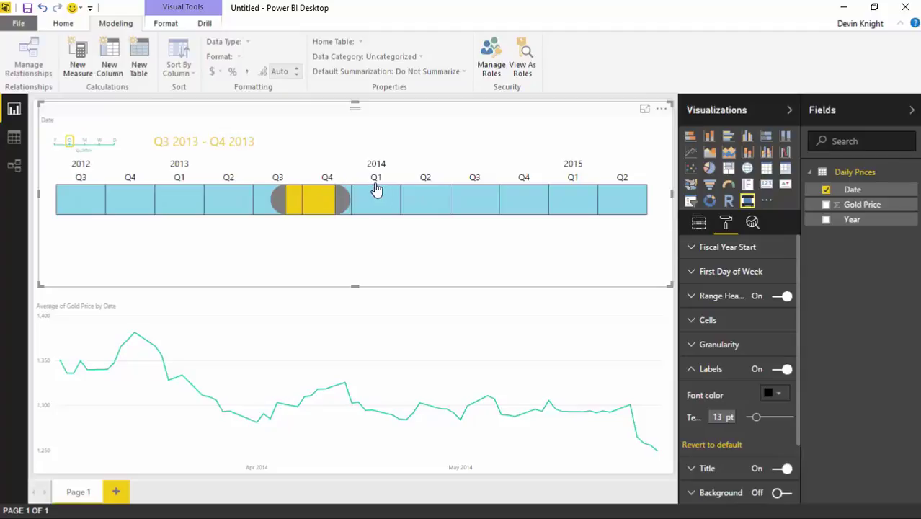
left_click(100, 142)
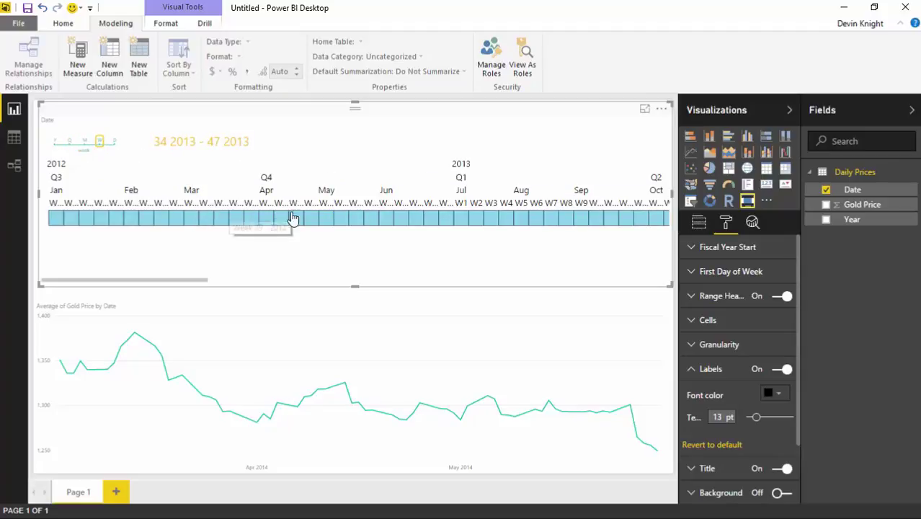
left_click(113, 142)
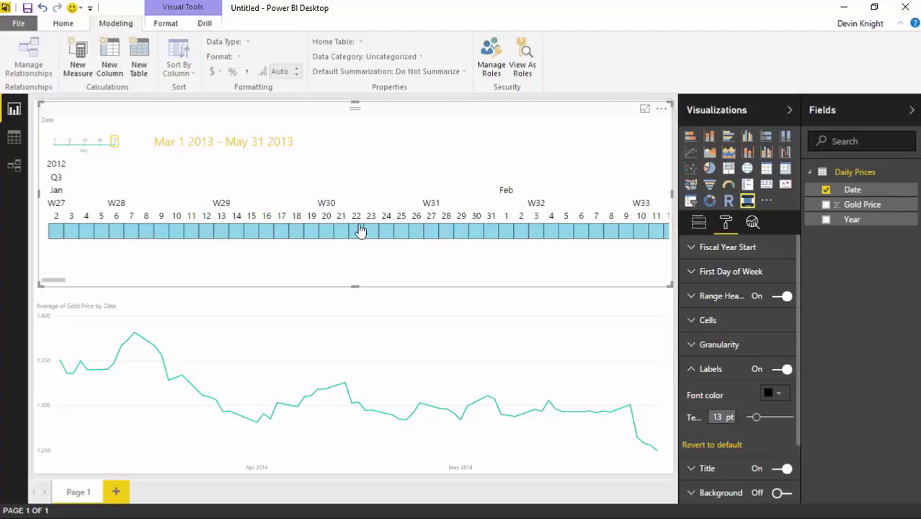
left_click(99, 142)
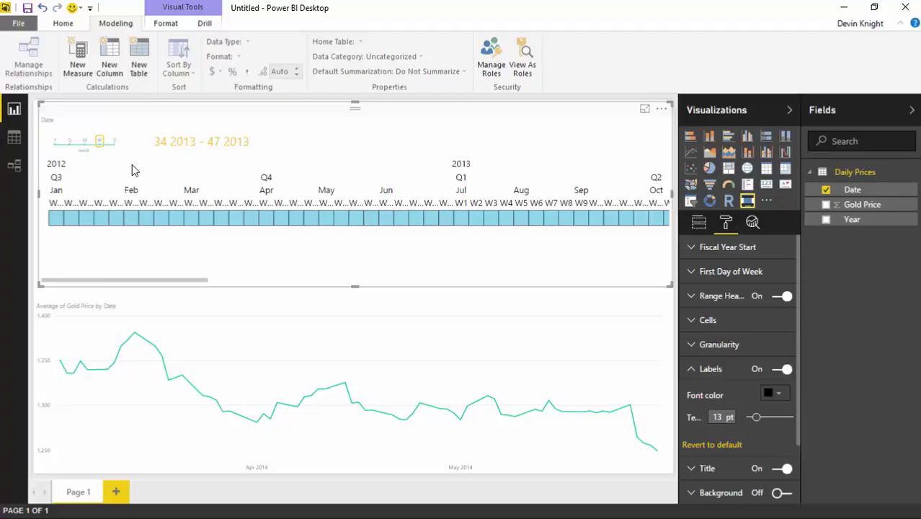
- Replace a trial 8 pt label text size with the default label formatting, and set the Timeline's label font color to black
mouse_move(754, 417)
left_mouse_down()
mouse_move(773, 418)
mouse_move(749, 419)
left_mouse_up()
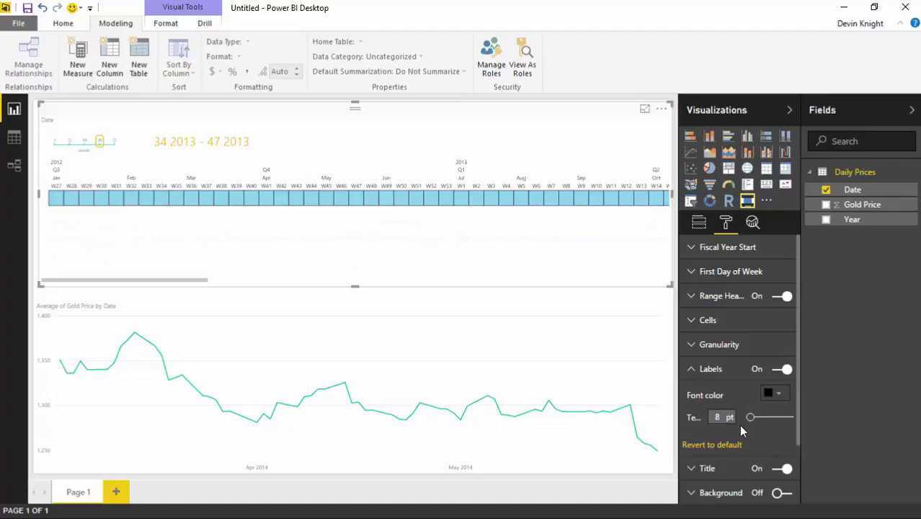
left_click(723, 446)
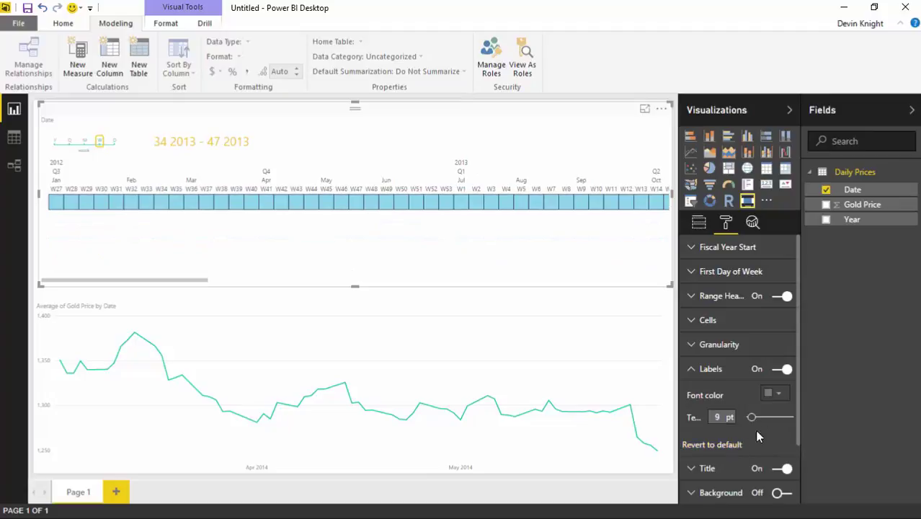
left_click(773, 394)
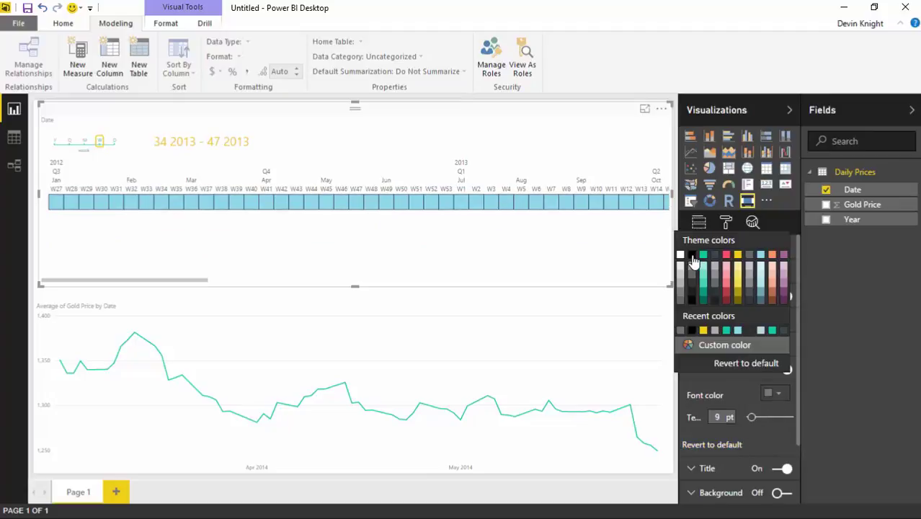
left_click(690, 327)
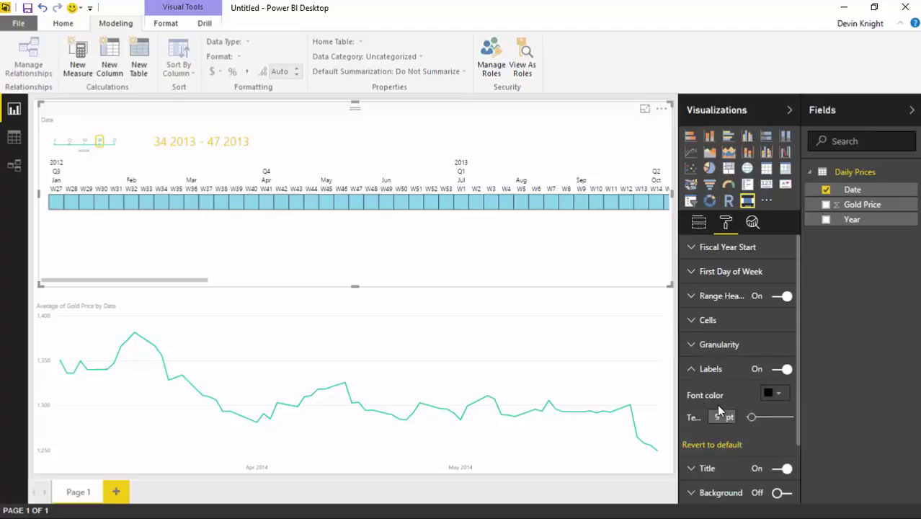
left_click(692, 374)
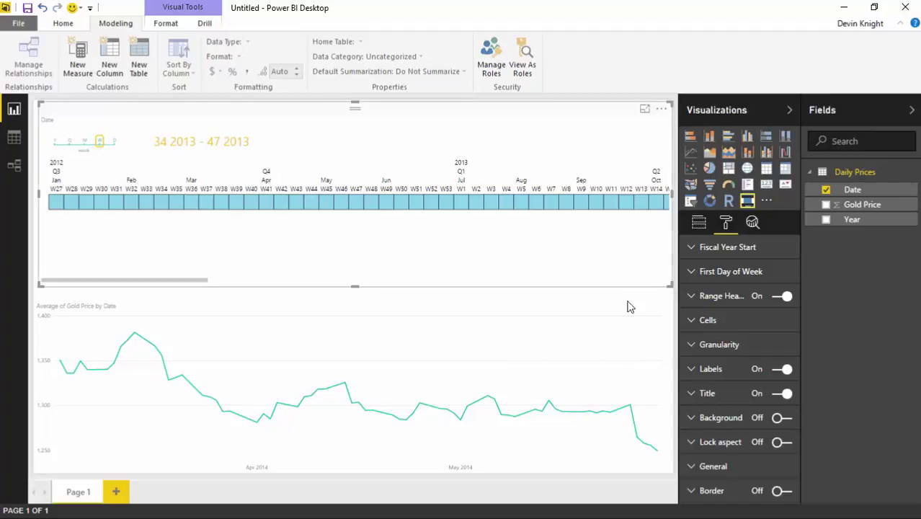
- Title the Timeline "Date Filter", centered, with 20 pt text in black
left_click(691, 393)
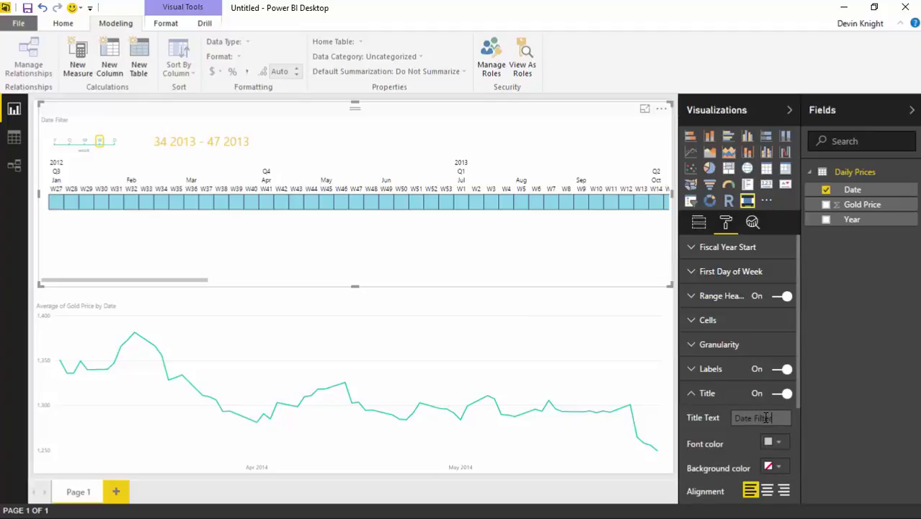
left_click(767, 491)
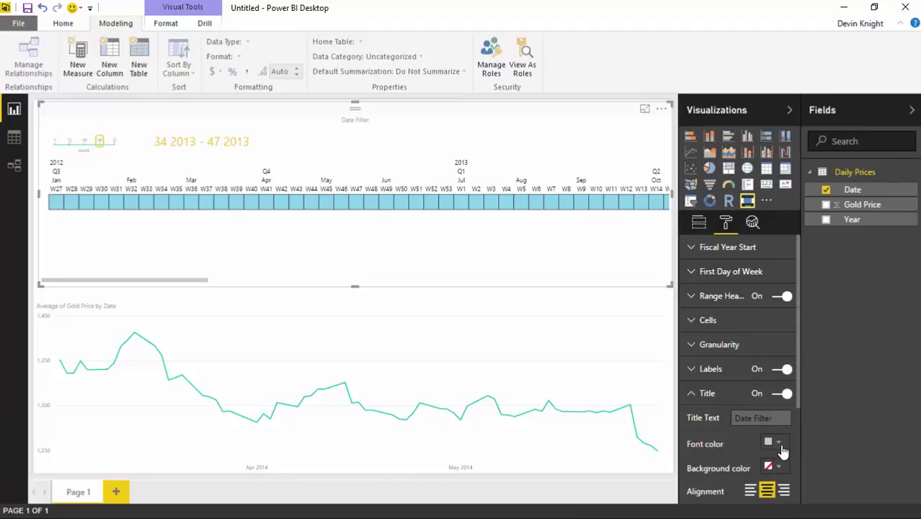
scroll(782, 446, "down", 2)
left_click_drag(751, 449, 765, 449)
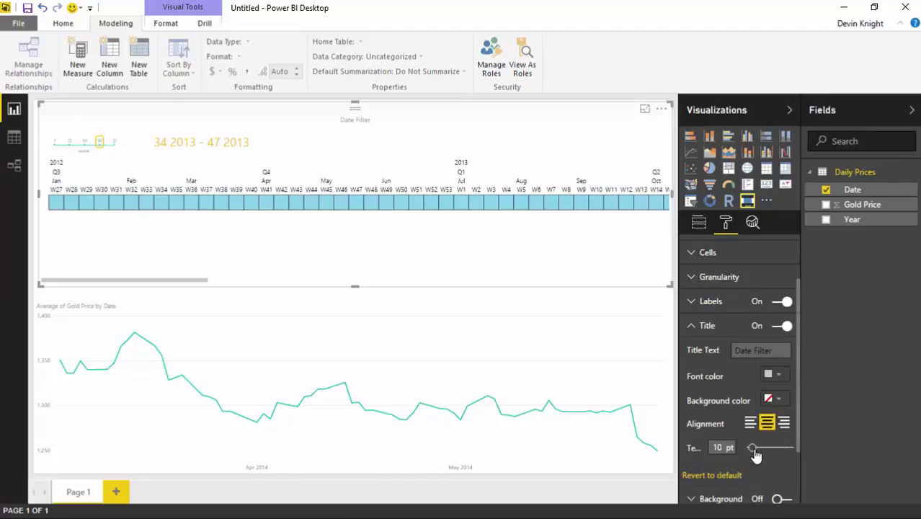
left_click(773, 375)
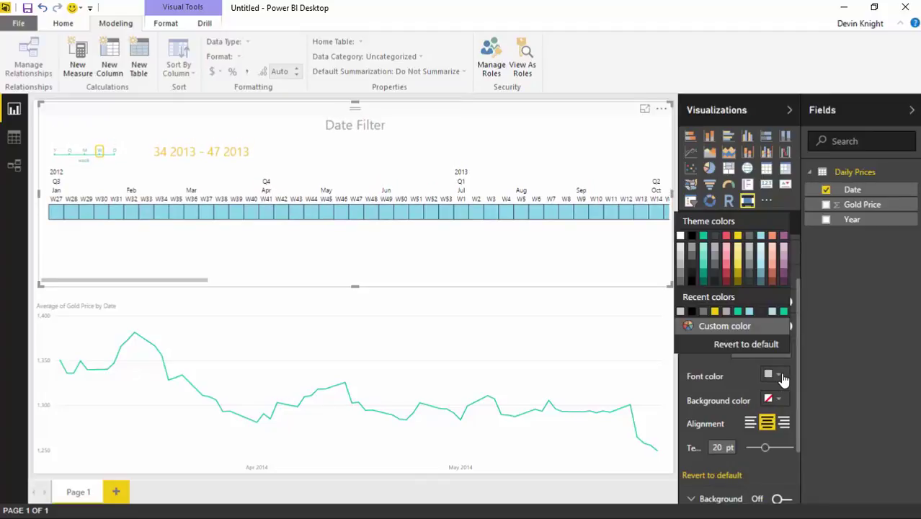
left_click(693, 243)
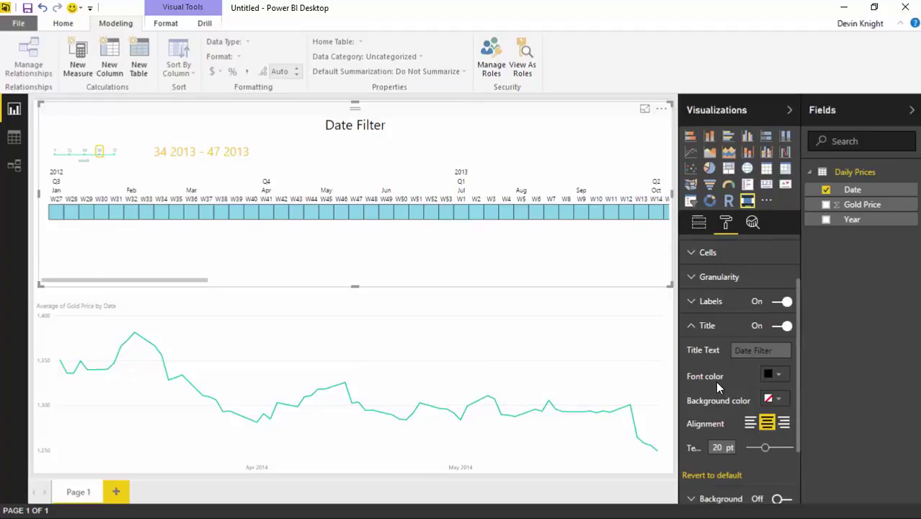
- Try a gray background color behind the Timeline, and revert its background settings to the default
left_click(694, 328)
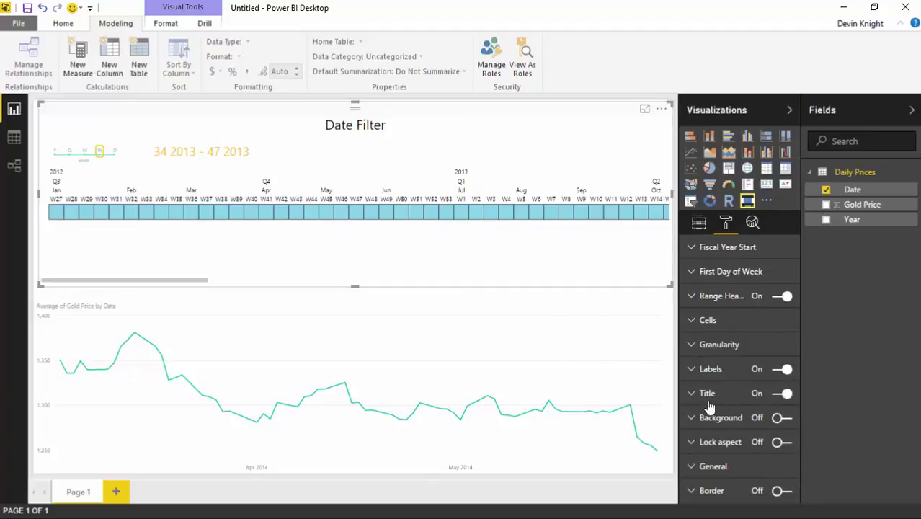
left_click(694, 420)
scroll(765, 382, "down", 1)
left_click(784, 344)
left_click(769, 373)
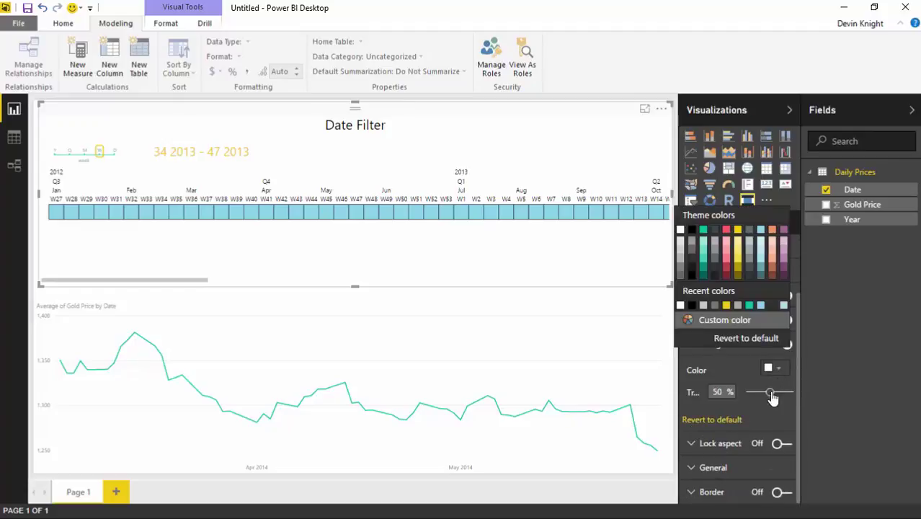
left_click(748, 261)
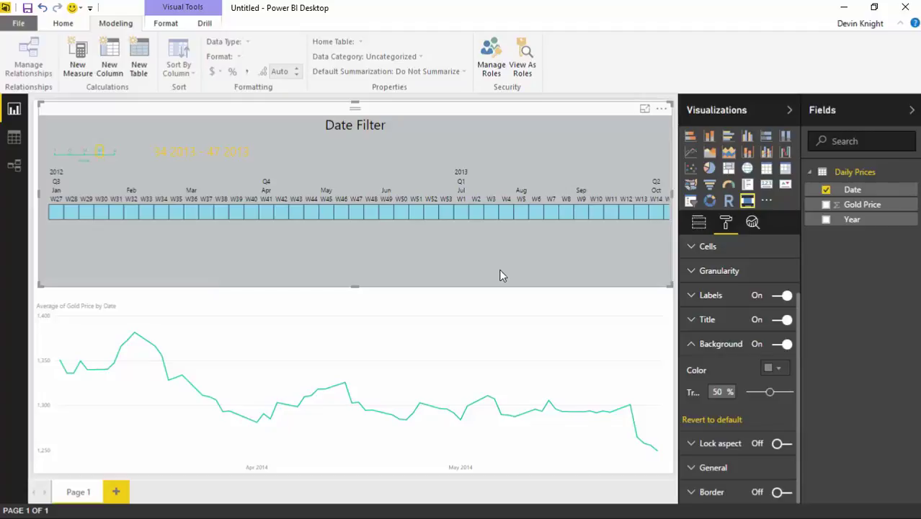
left_click(714, 420)
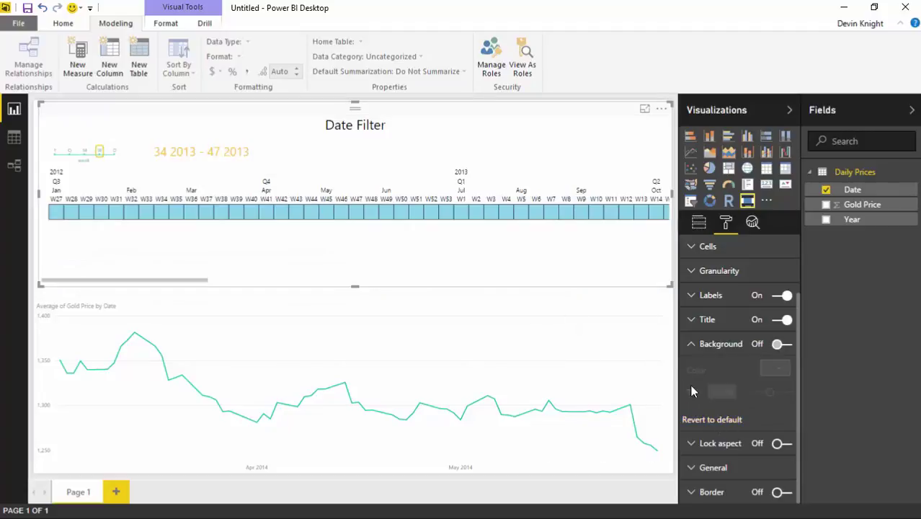
left_click(690, 345)
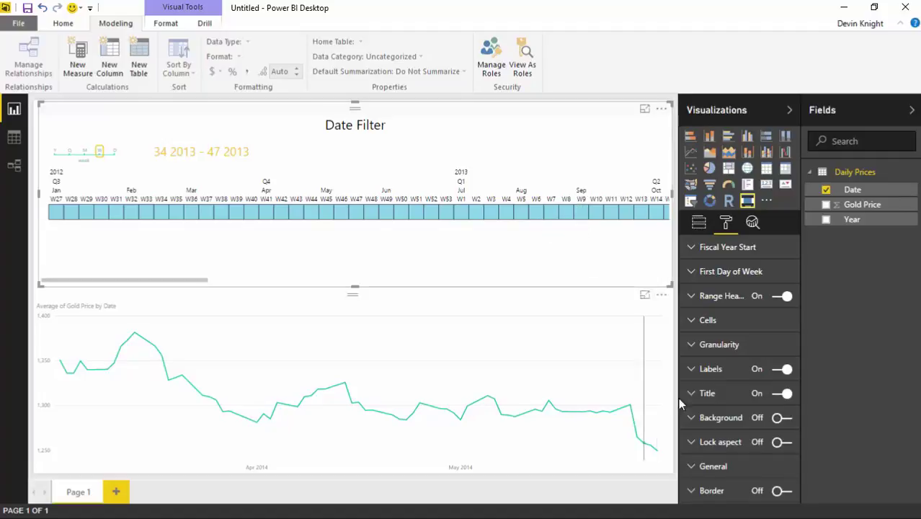
- Check the Timeline's position and size settings, and try a border around the visual, switching it back off
scroll(694, 472, "down", 2)
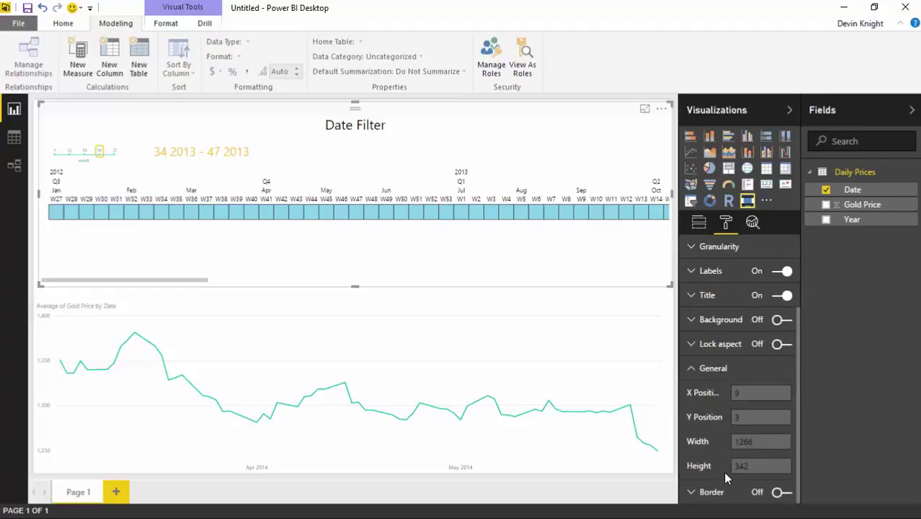
left_click(691, 369)
left_click(780, 490)
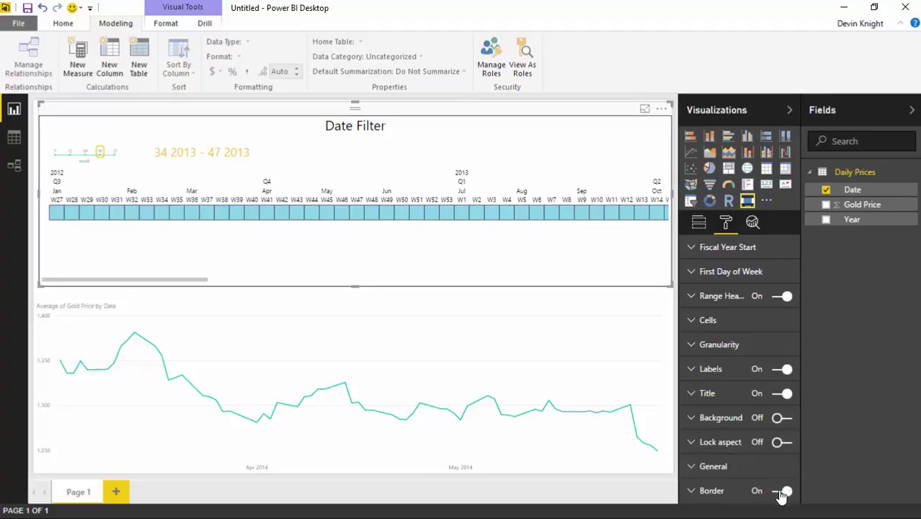
left_click(704, 492)
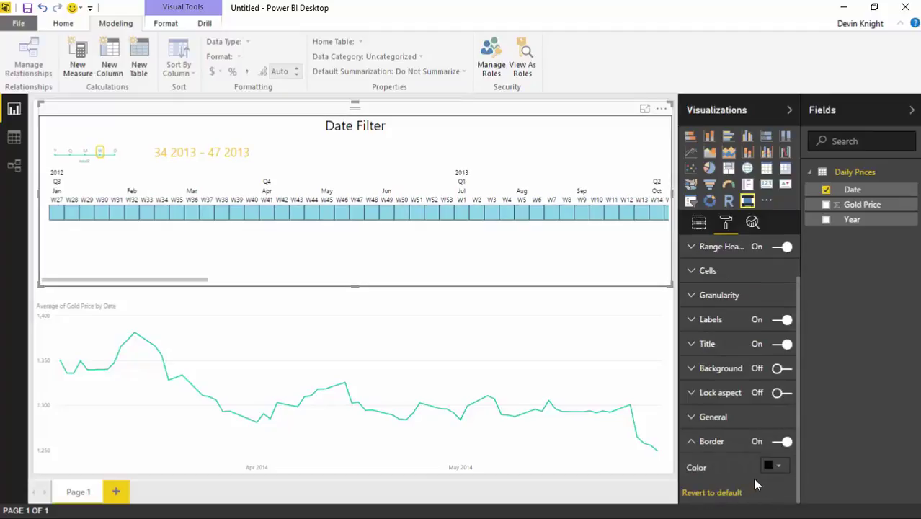
left_click(782, 441)
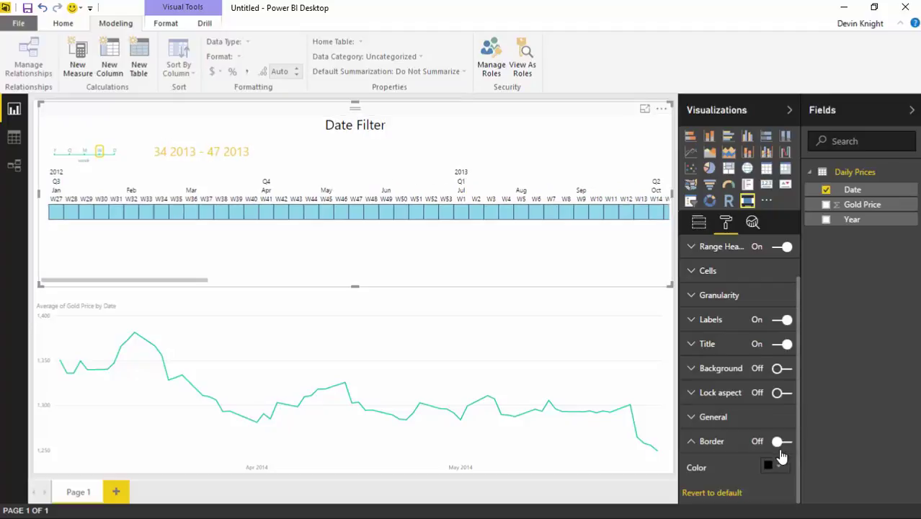
left_click(707, 444)
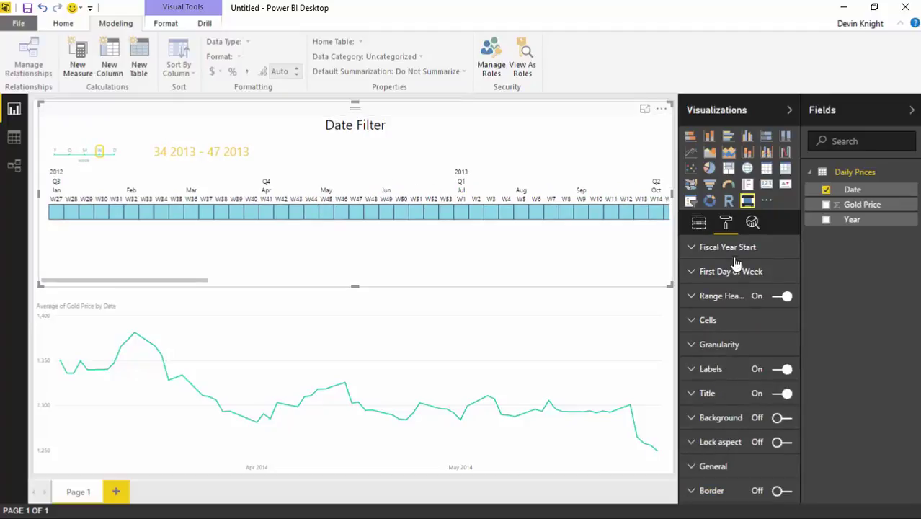